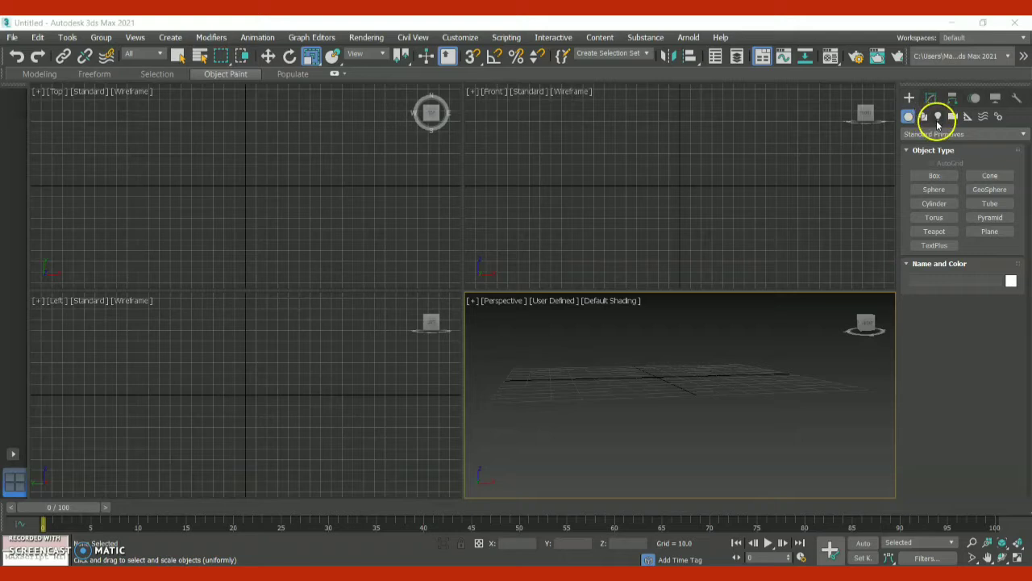
Examine the light types offered in the Photometric, Standard and Arnold light categories
left_click(938, 117)
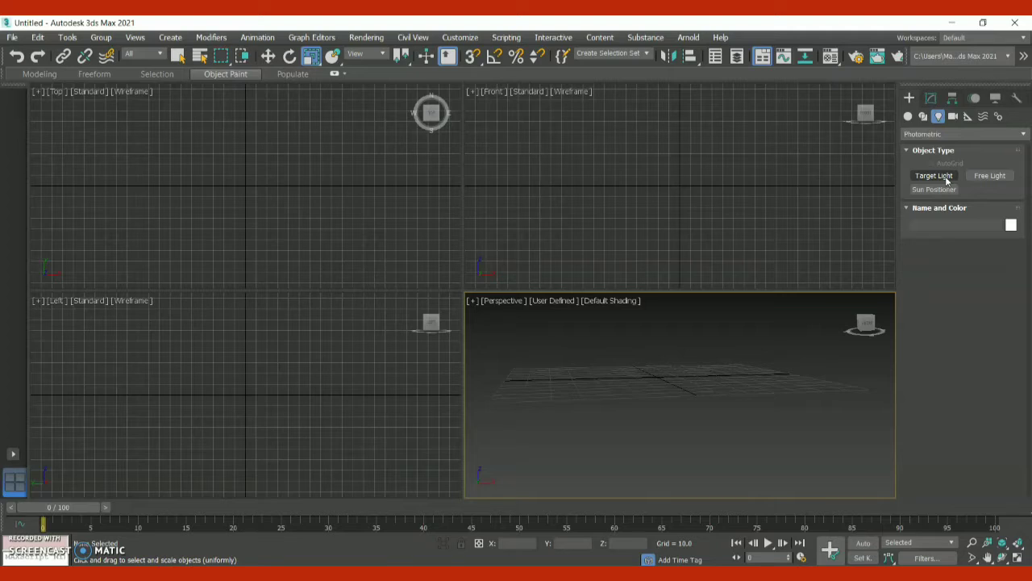
left_click(989, 176)
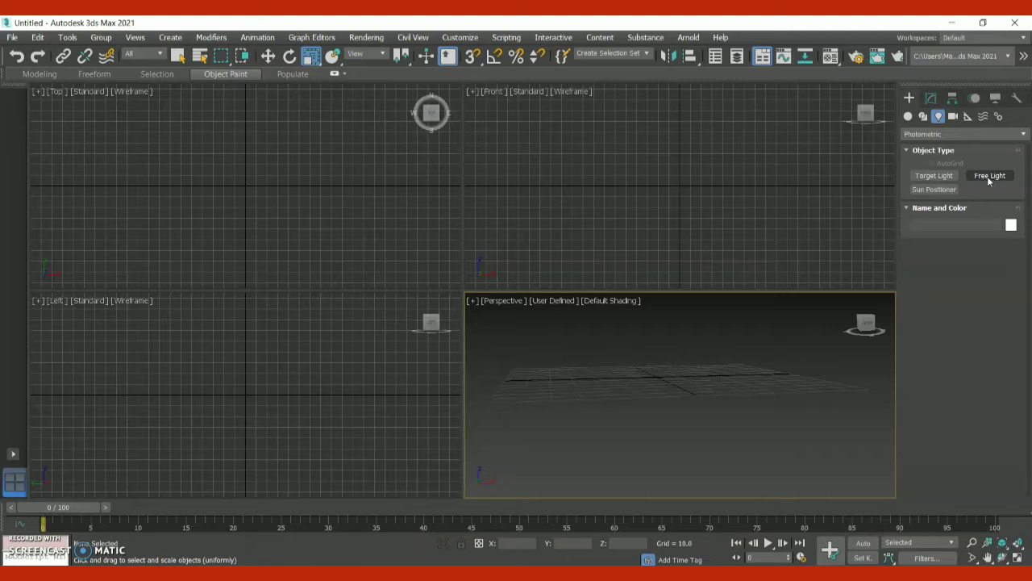
left_click(952, 190)
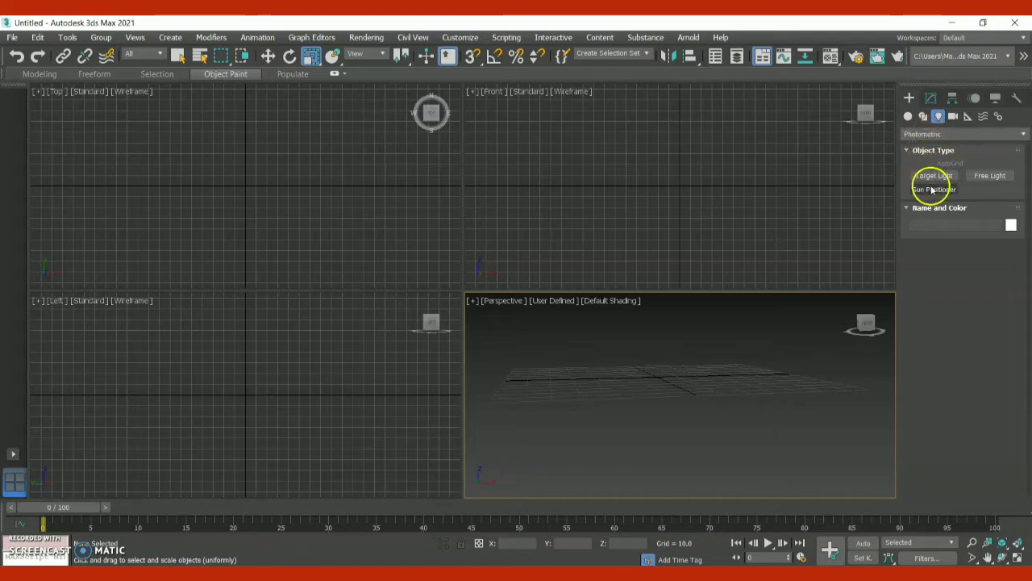
left_click(968, 135)
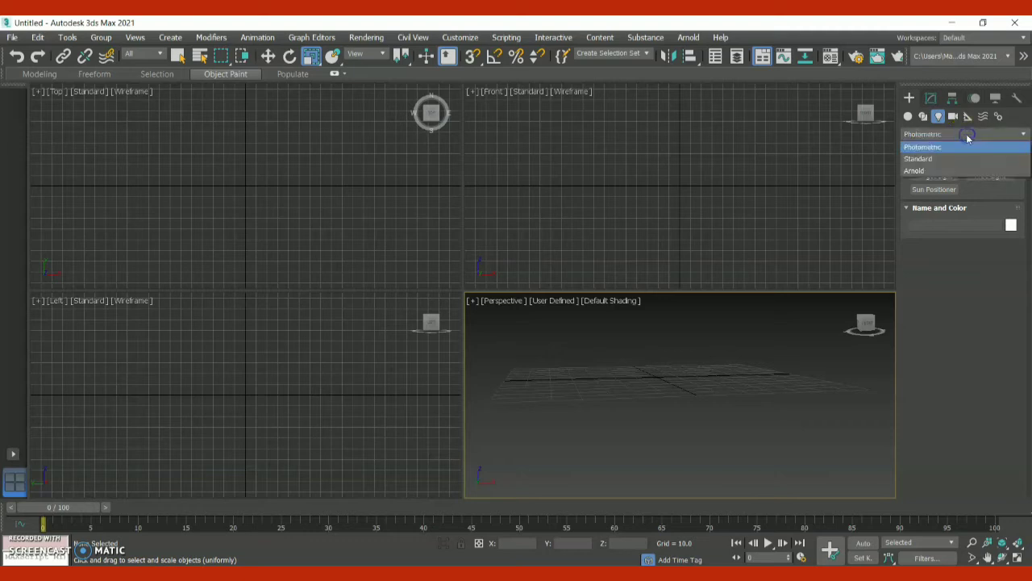
left_click(931, 160)
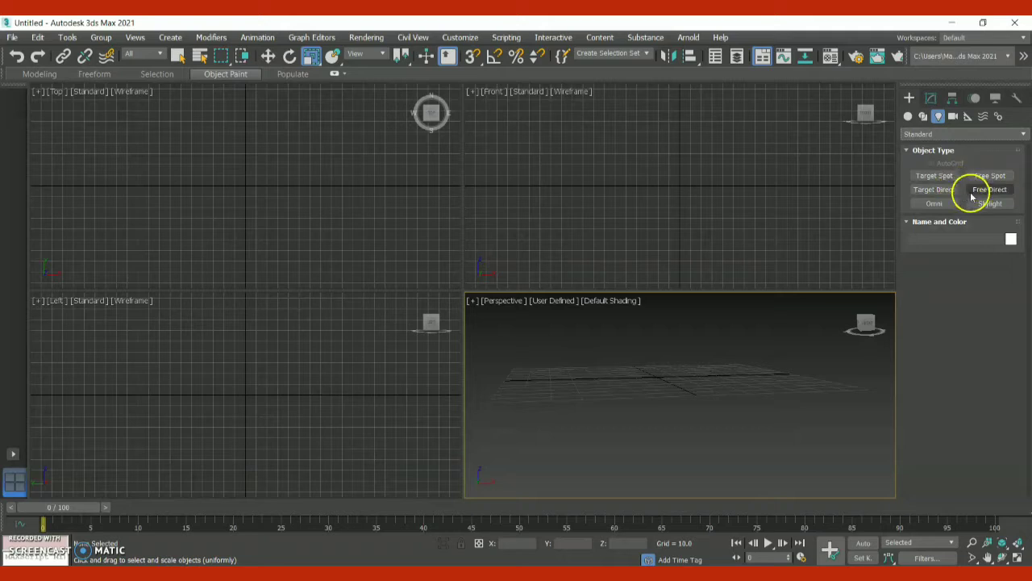
left_click(960, 136)
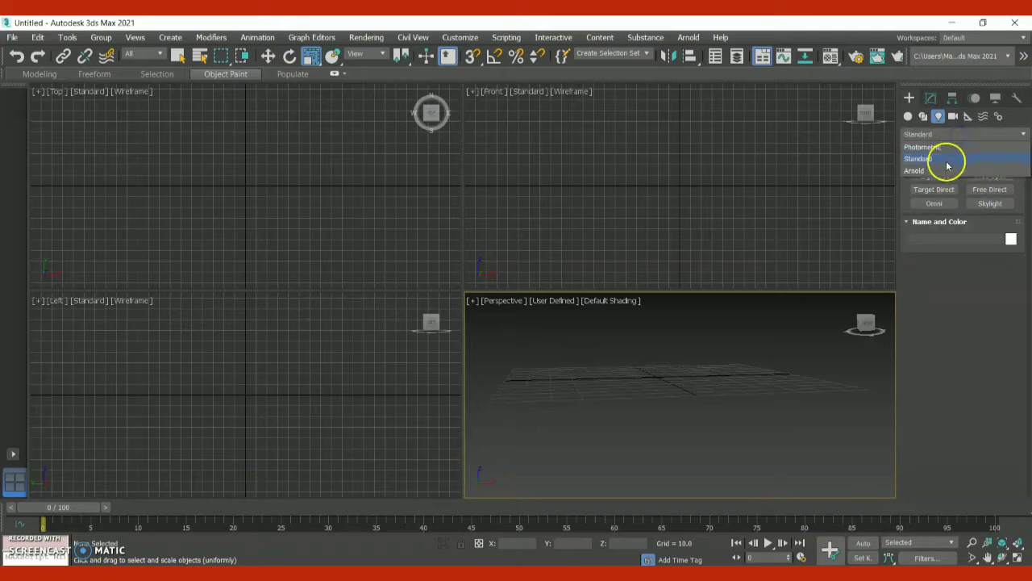
left_click(946, 171)
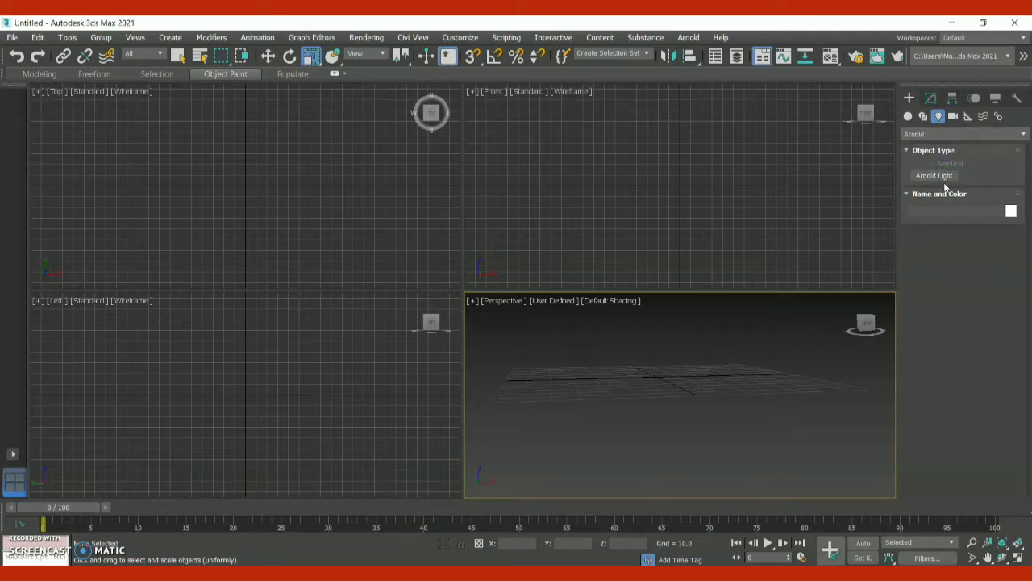
left_click(928, 134)
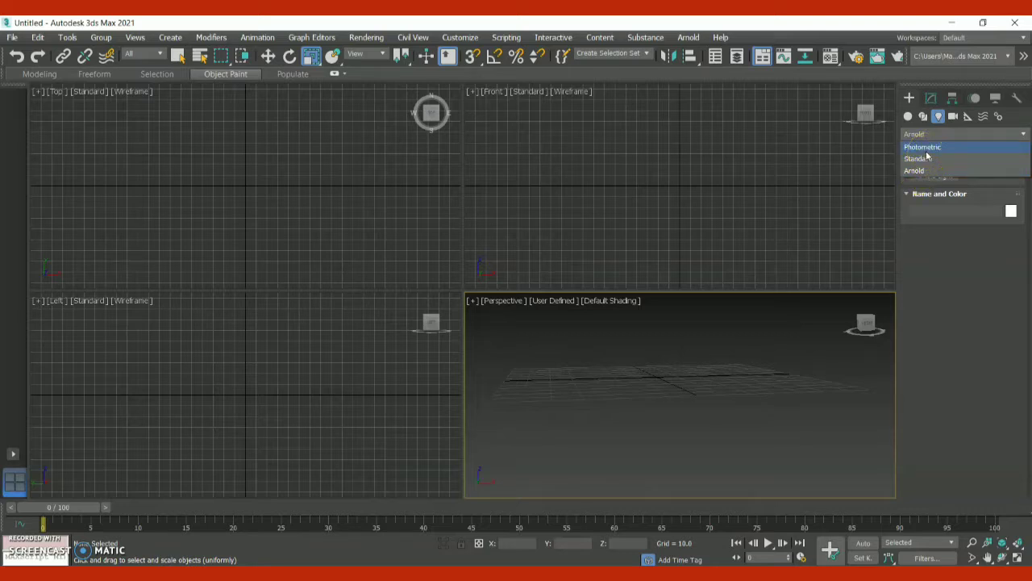
left_click(926, 148)
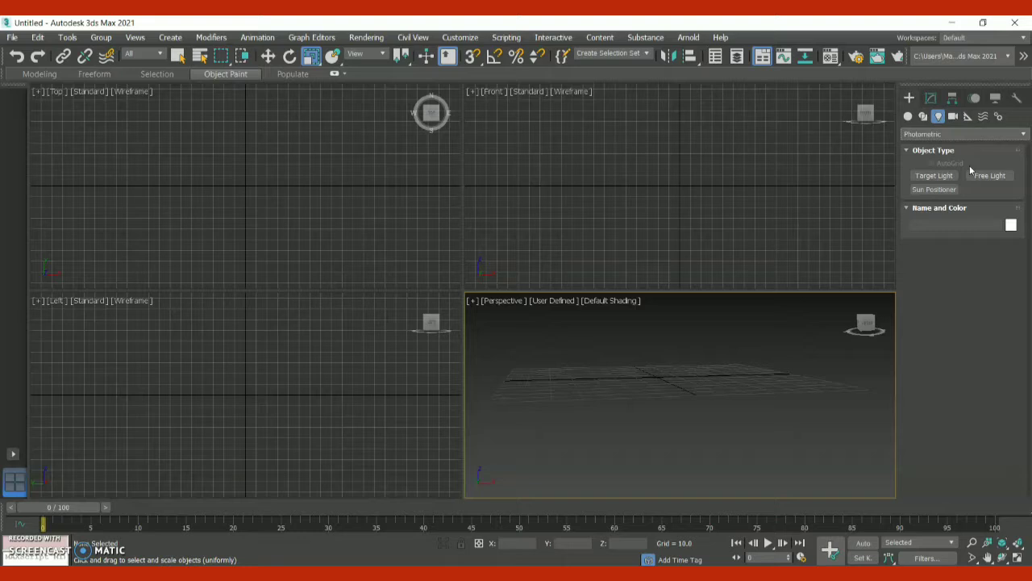
left_click(929, 173)
Maximize the Perspective viewport and activate the Wall tool from the AEC Extended geometry category
left_click(908, 117)
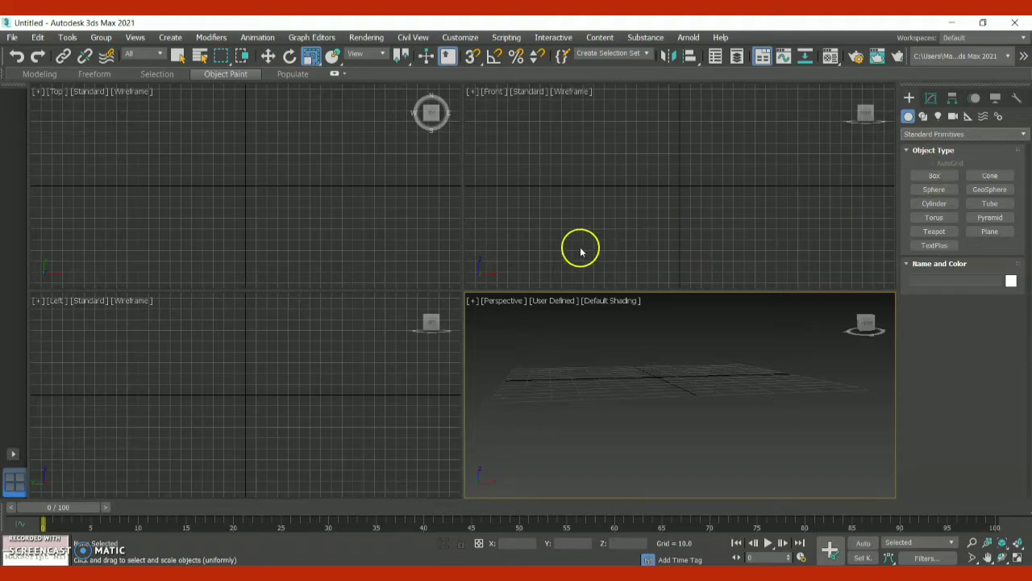
left_click(471, 301)
left_click(508, 313)
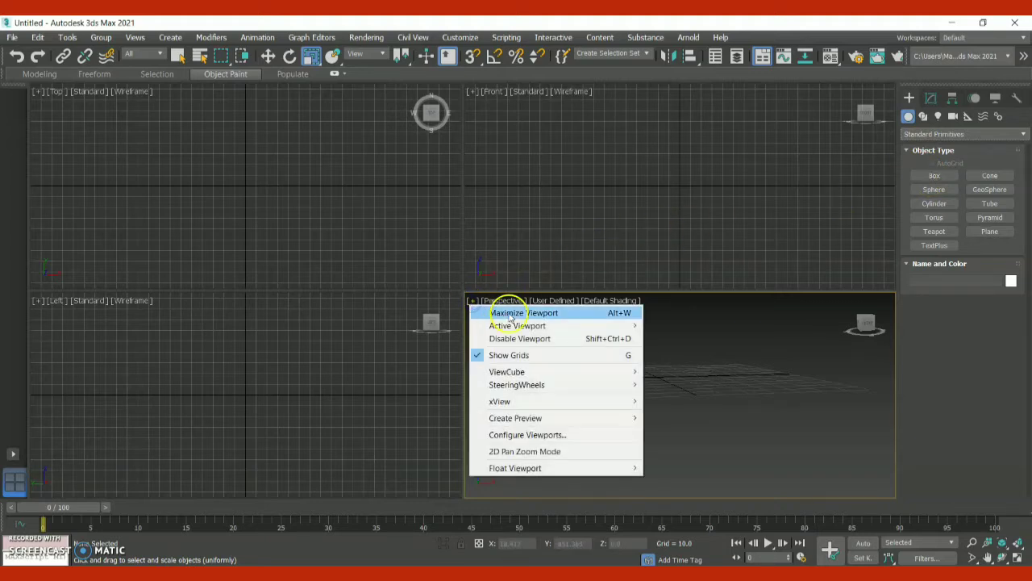
left_click(684, 228)
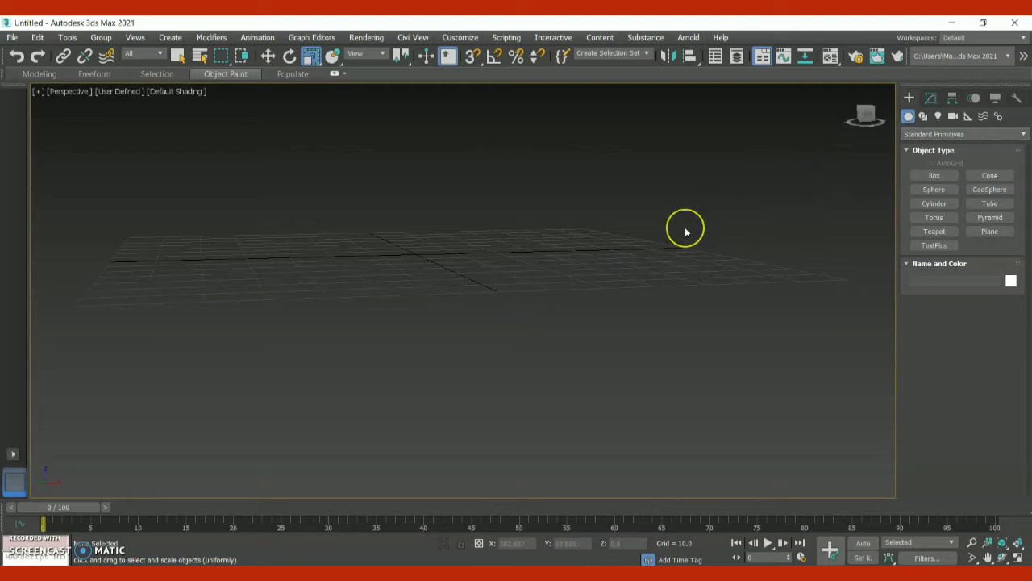
scroll(685, 228, "down", 4)
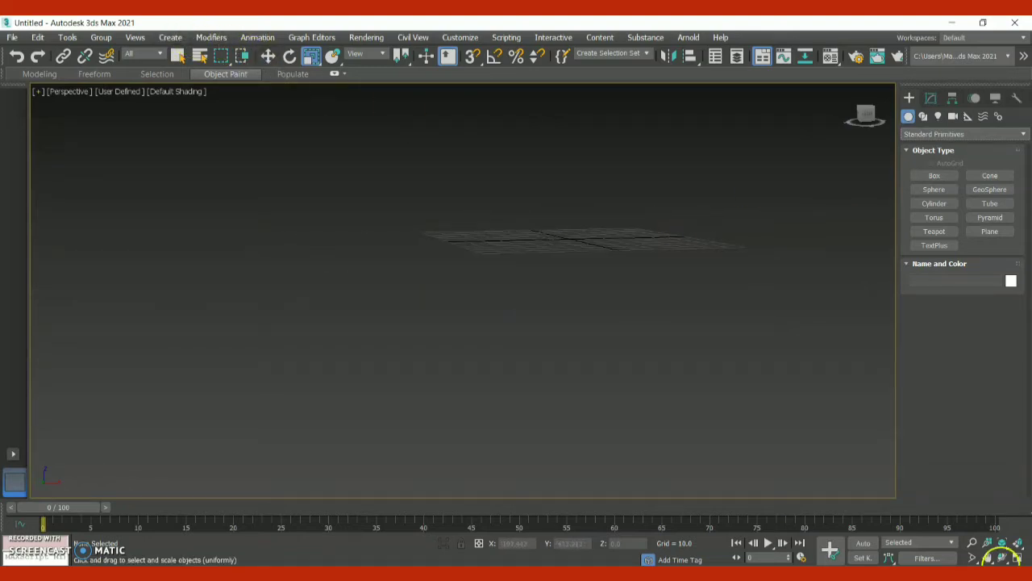
left_click(987, 557)
left_click_drag(590, 237, 471, 355)
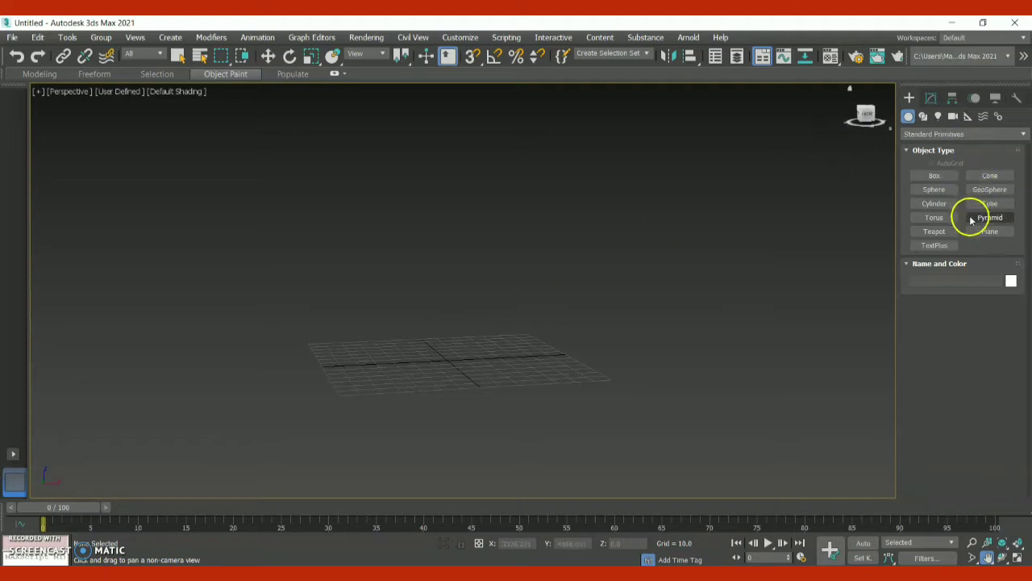
left_click(947, 135)
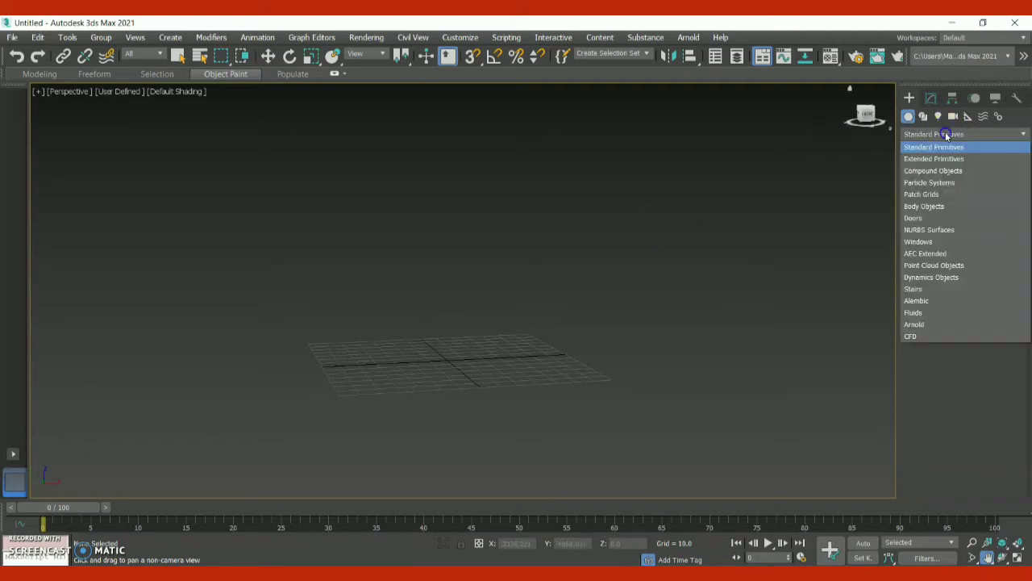
left_click(947, 255)
left_click(945, 194)
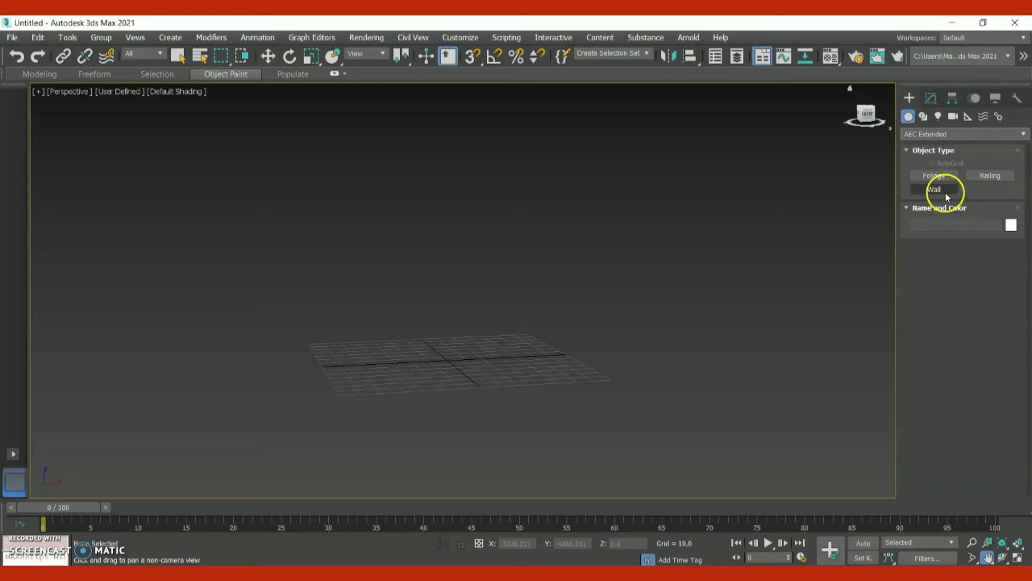
left_click(346, 396)
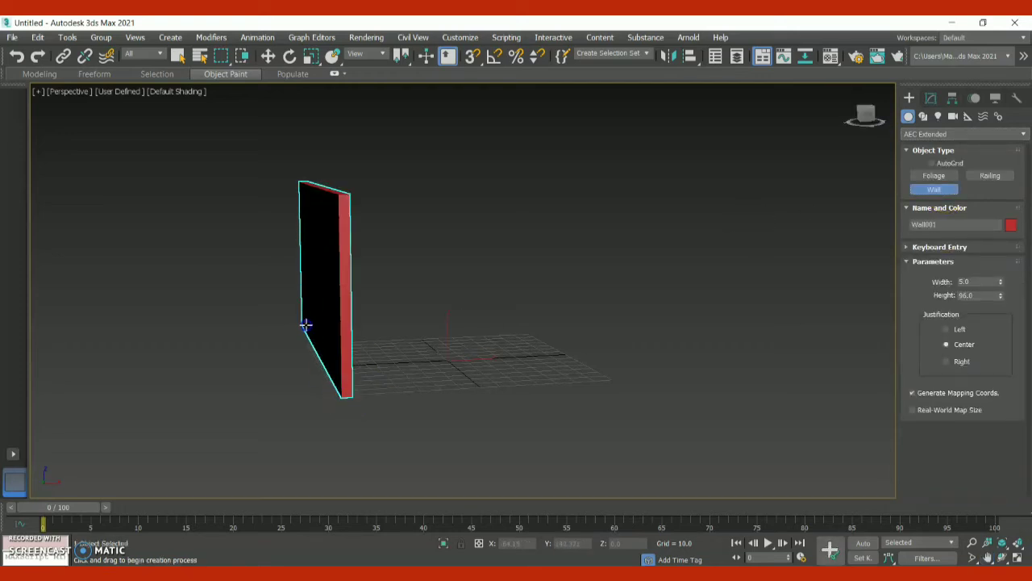
left_click(304, 324)
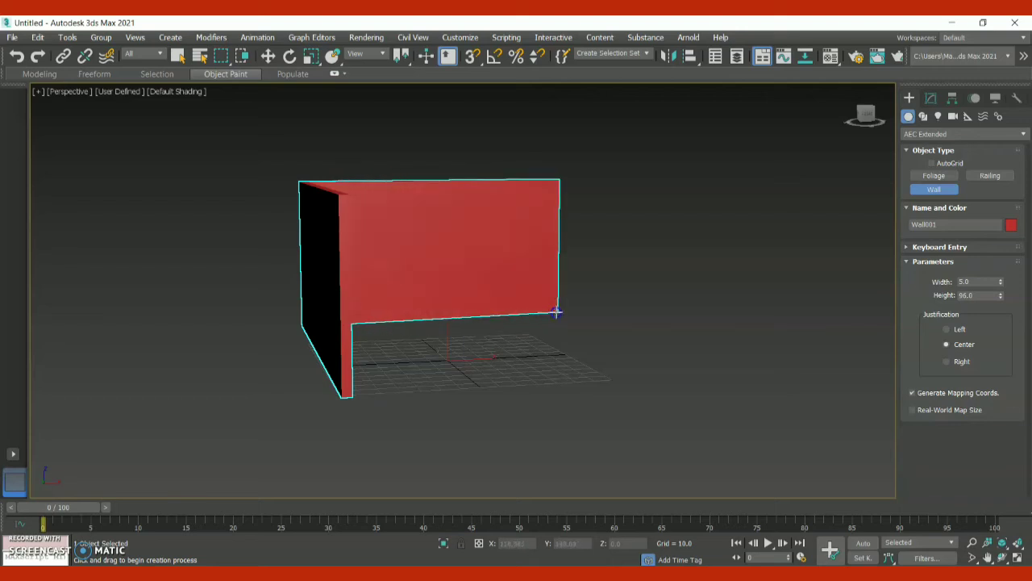
right_click(556, 311)
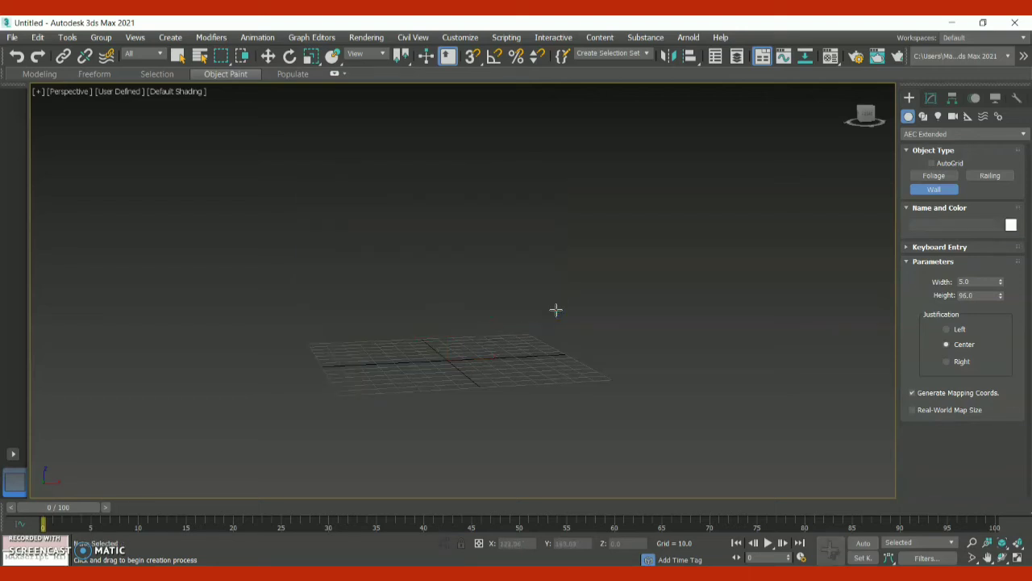
Draw an L-shaped wall, 5 wide and 96 high, along two adjacent sides of the grid
left_click(868, 112)
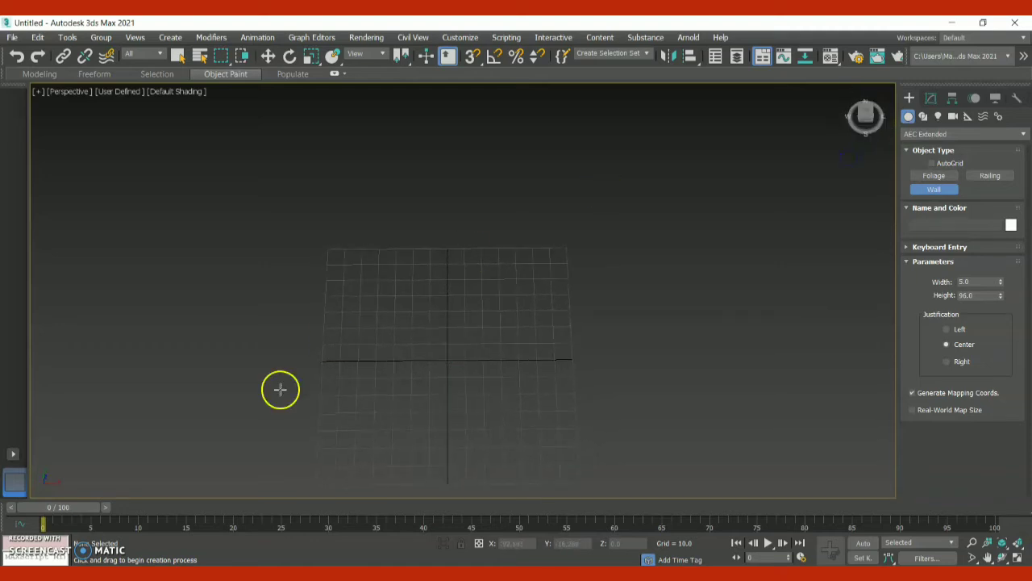
left_click(297, 483)
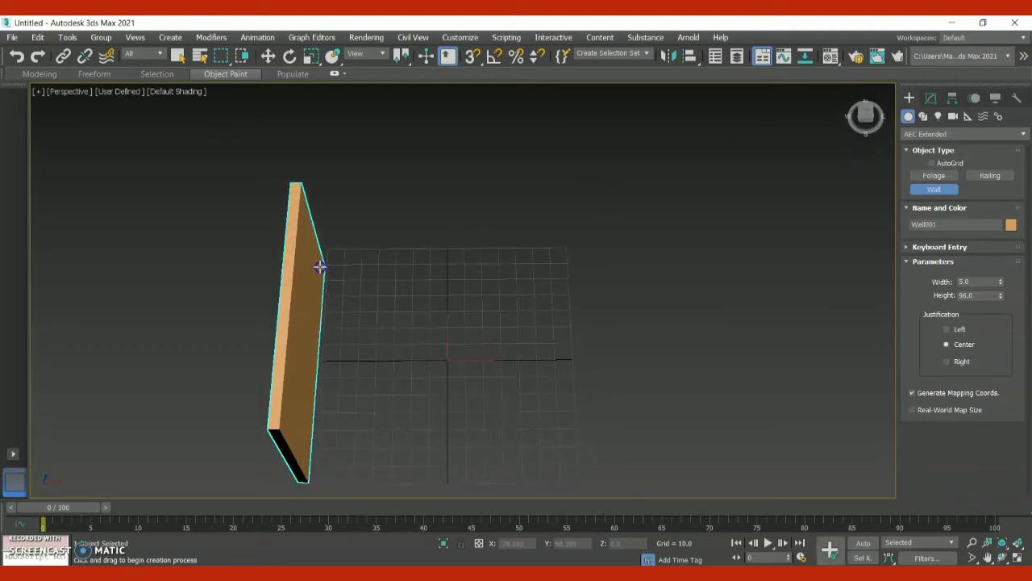
left_click(319, 250)
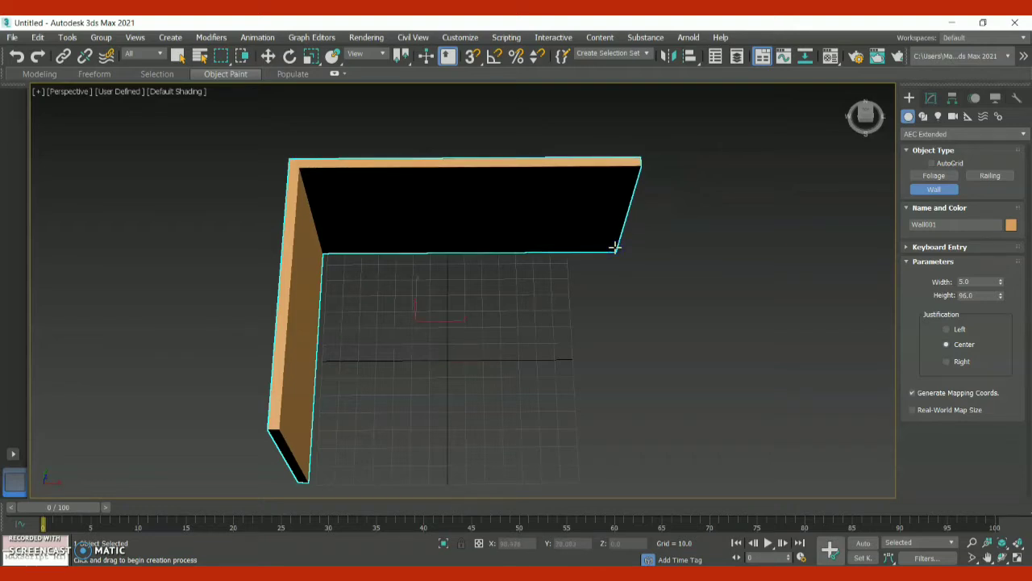
Create a standard box in front of the back wall, about 11 long, 89 wide and 10 high
scroll(616, 246, "down", 3)
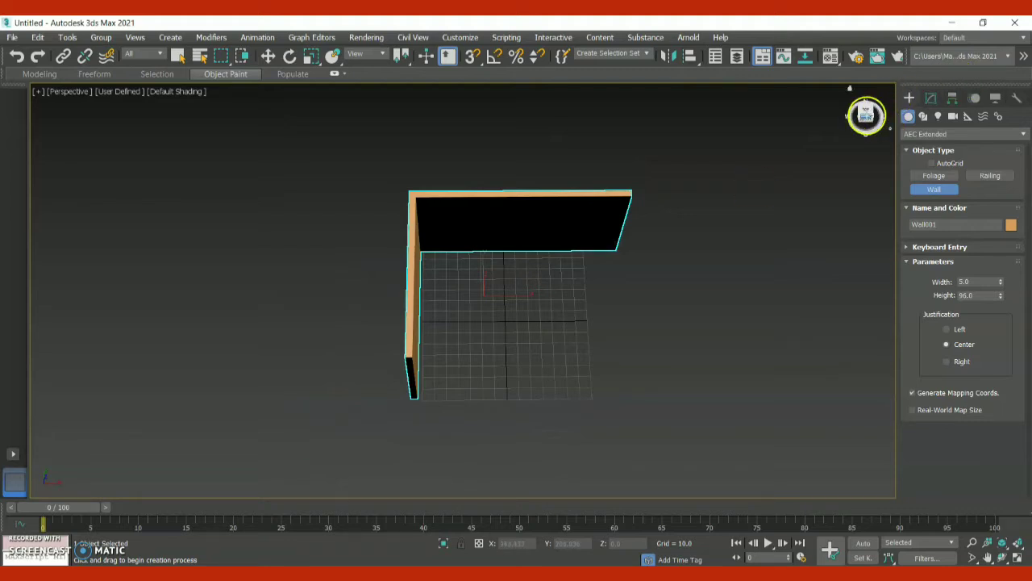
left_click_drag(862, 110, 883, 89)
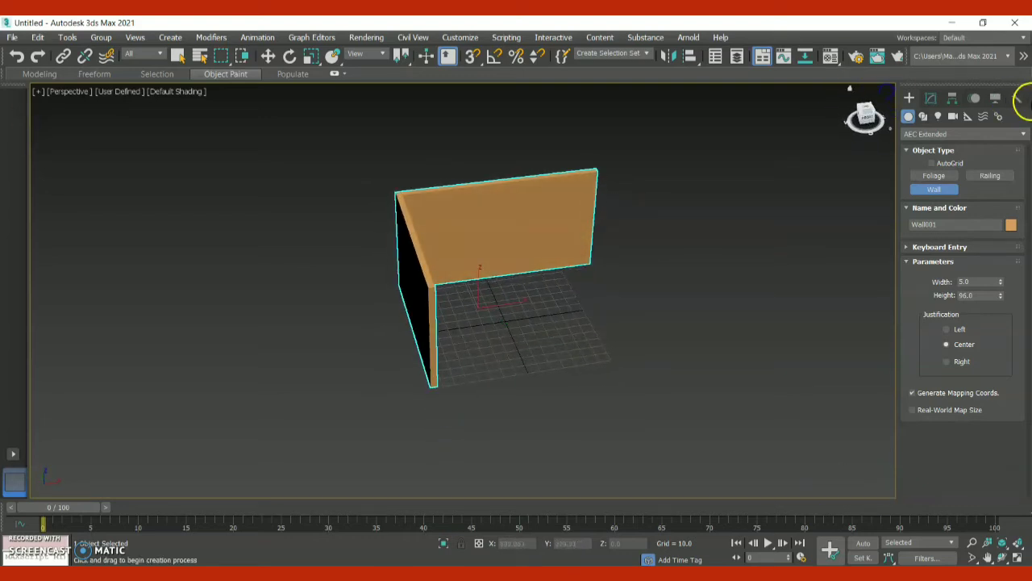
left_click(955, 136)
left_click(939, 147)
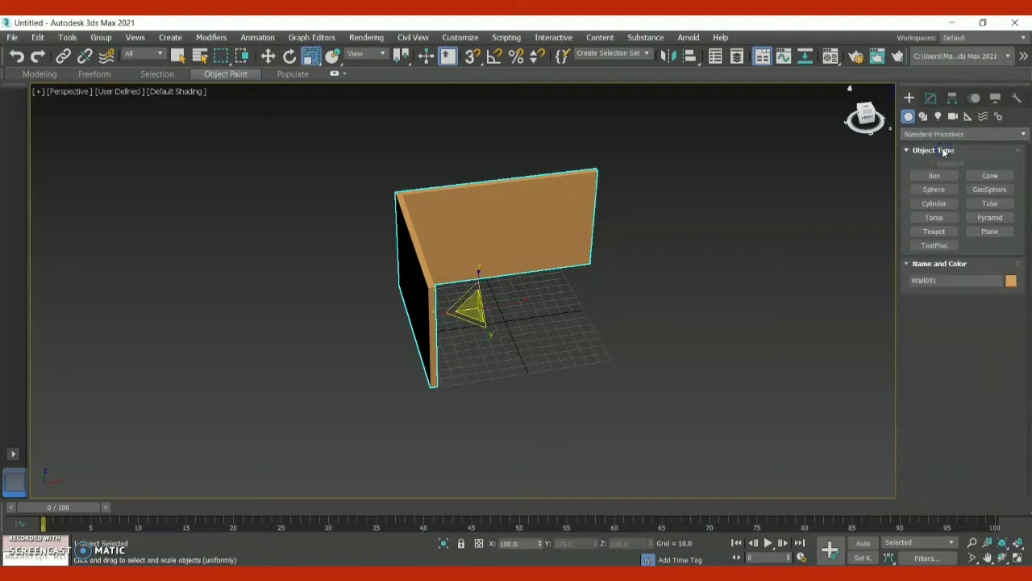
left_click(931, 176)
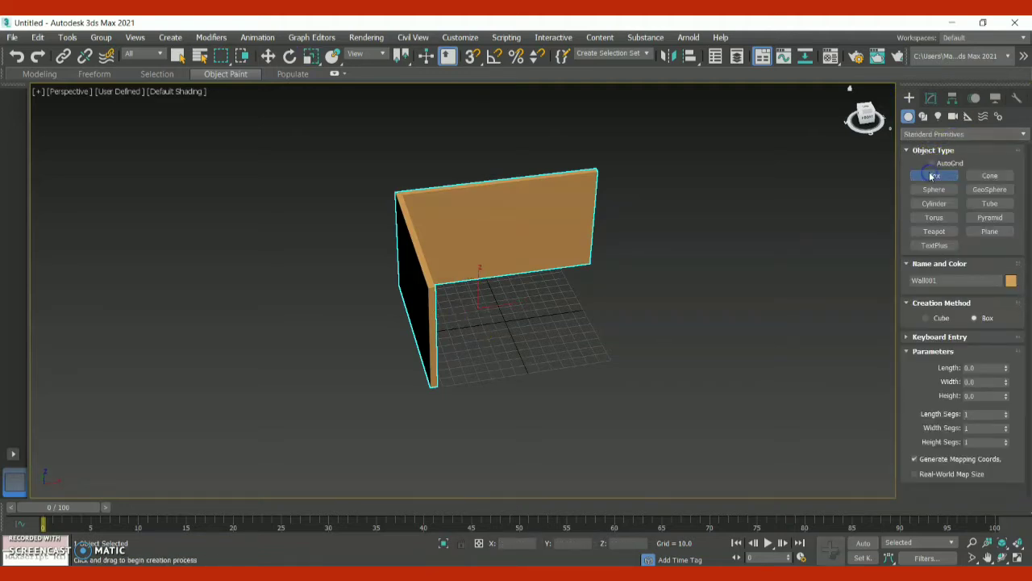
left_click_drag(474, 295, 574, 283)
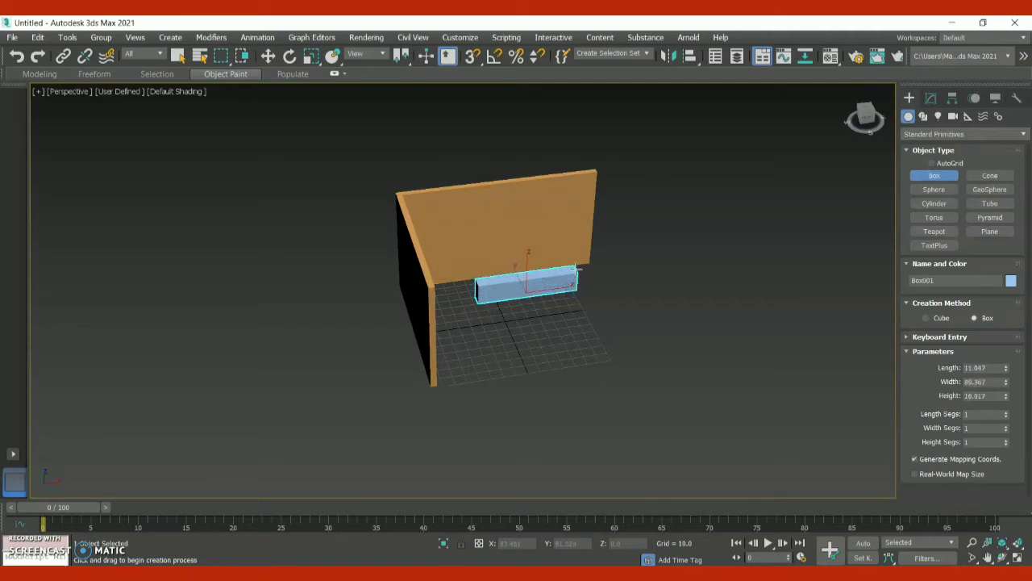
left_click(574, 282)
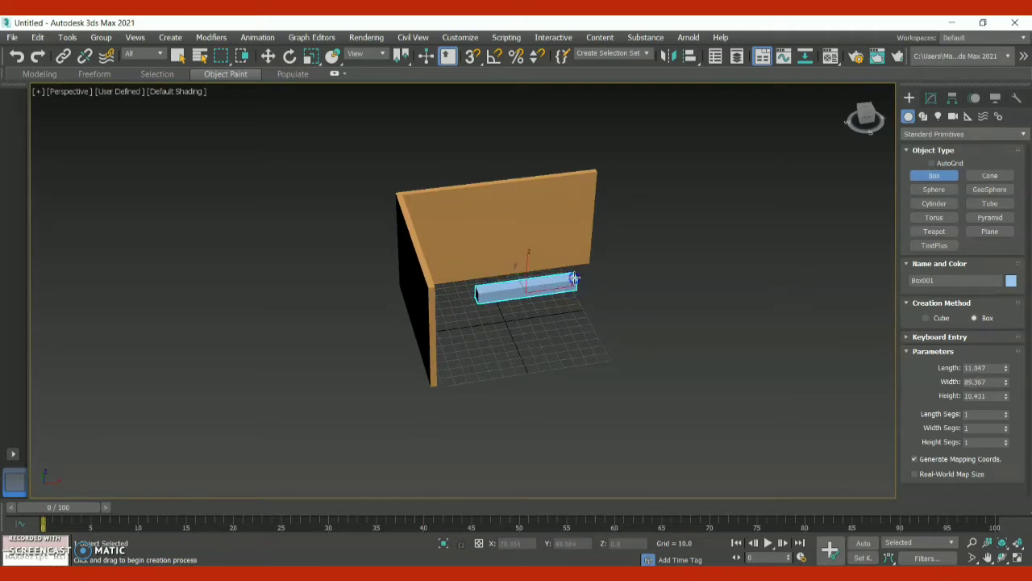
Move the box up against the upper part of the back wall, to about X 16.4, Y 68.5, Z 71.5
left_click(268, 55)
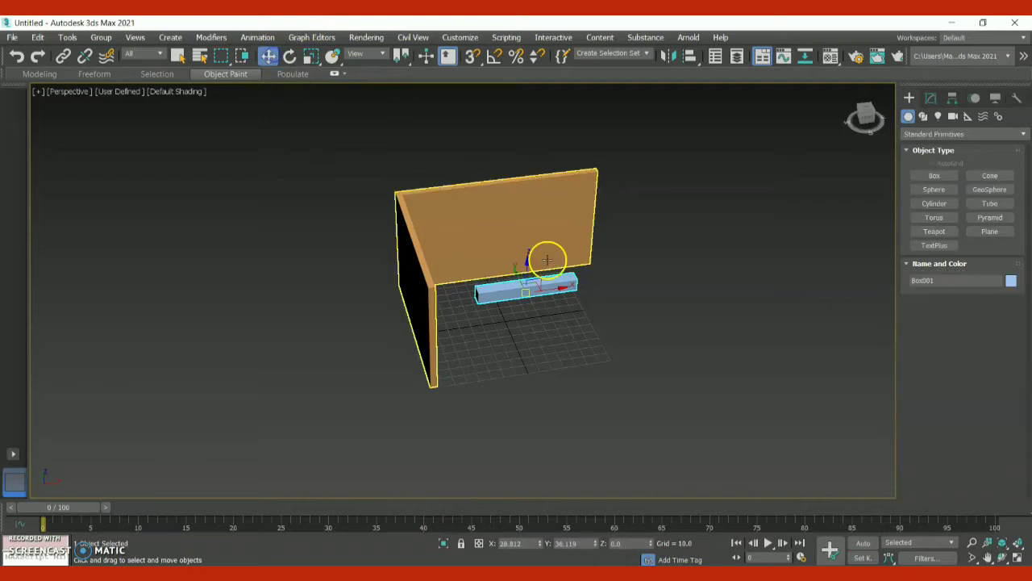
left_click_drag(518, 283, 502, 192)
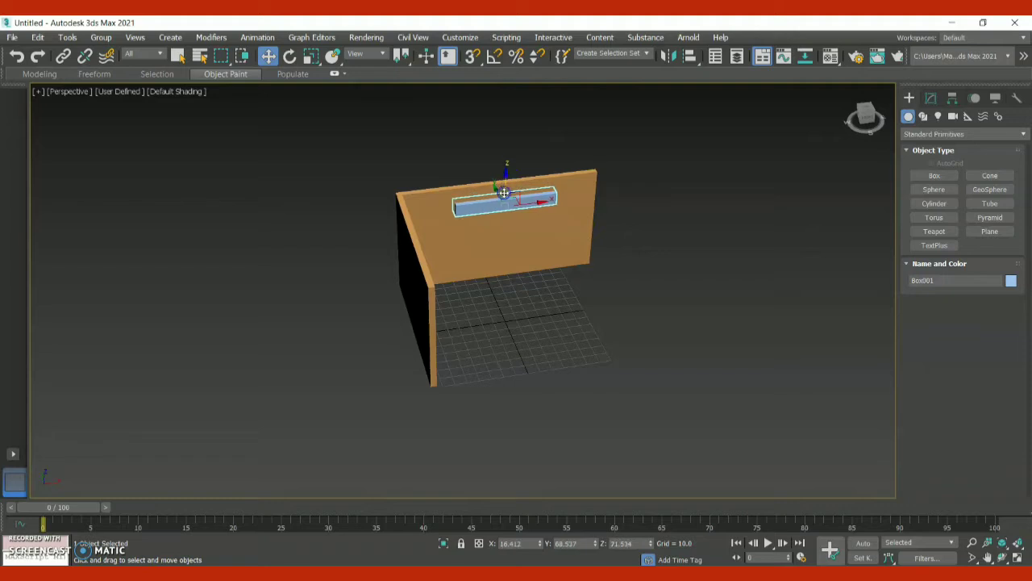
left_click(866, 114)
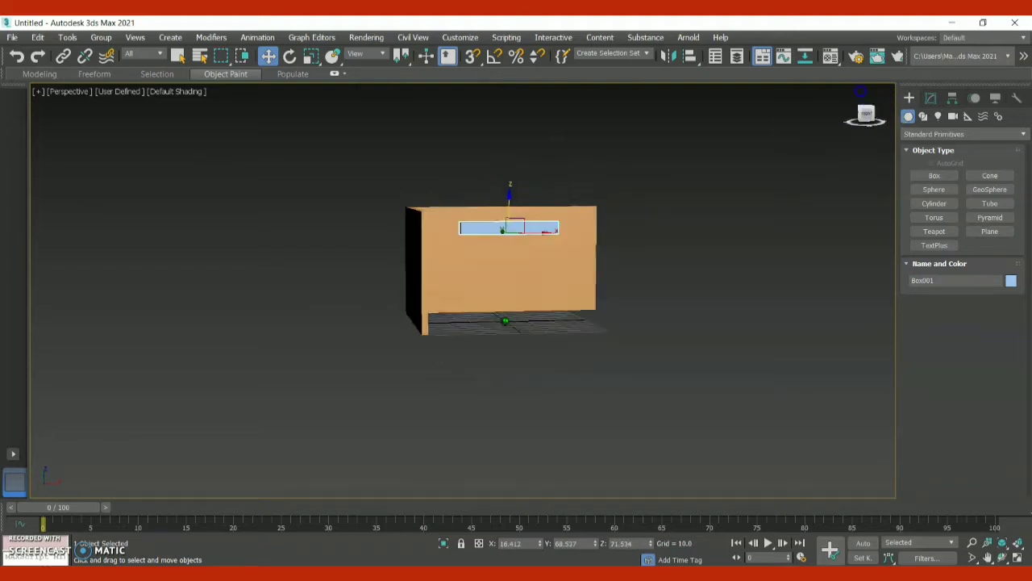
Resize the box on the back wall to about 11.27 long, 122.43 wide and 8.03 high
left_click(930, 98)
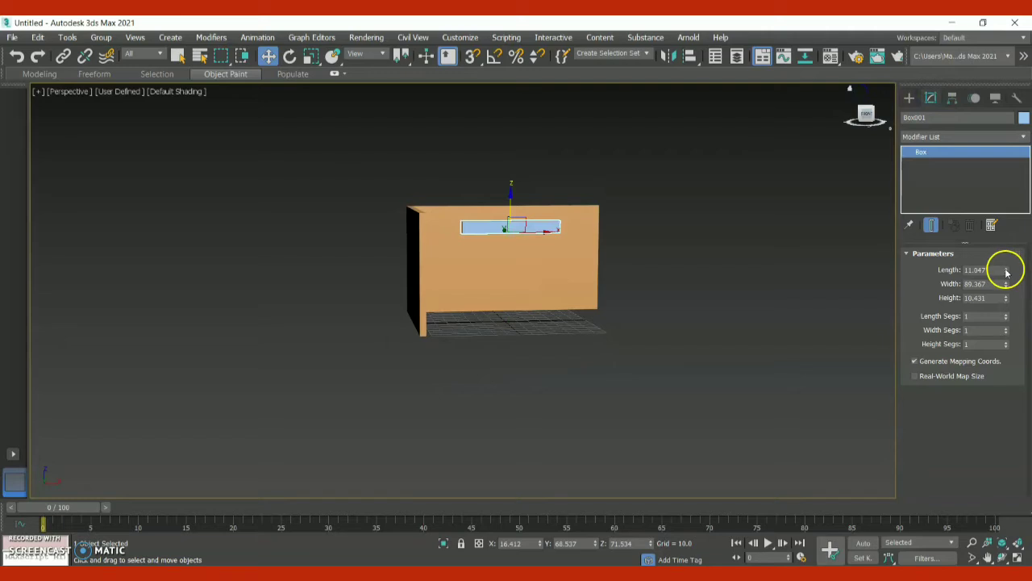
mouse_move(1006, 268)
left_mouse_down()
mouse_move(1000, 252)
mouse_move(1005, 283)
mouse_move(996, 262)
left_mouse_up()
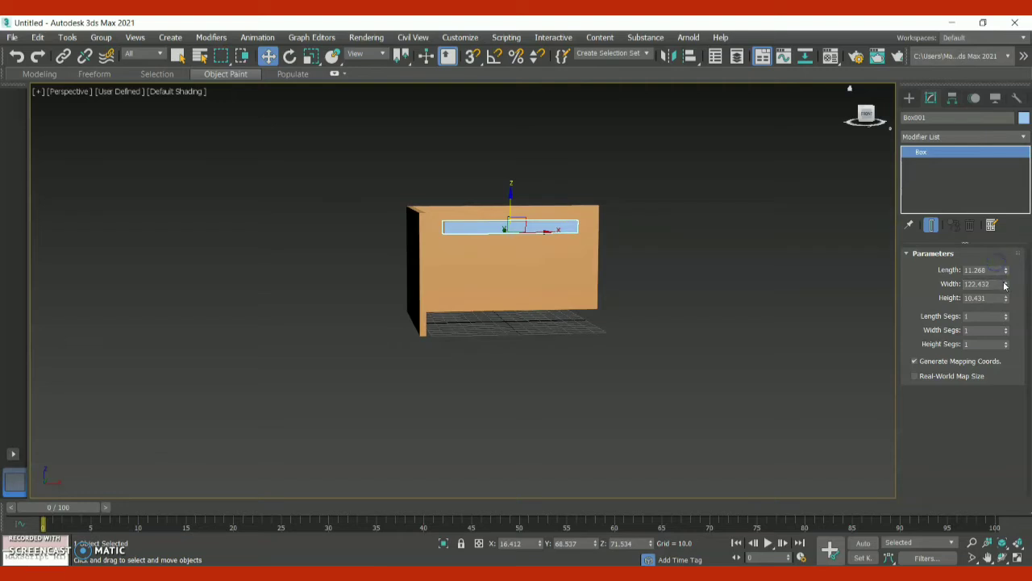
left_click(1007, 300)
left_click_drag(1007, 301, 1008, 311)
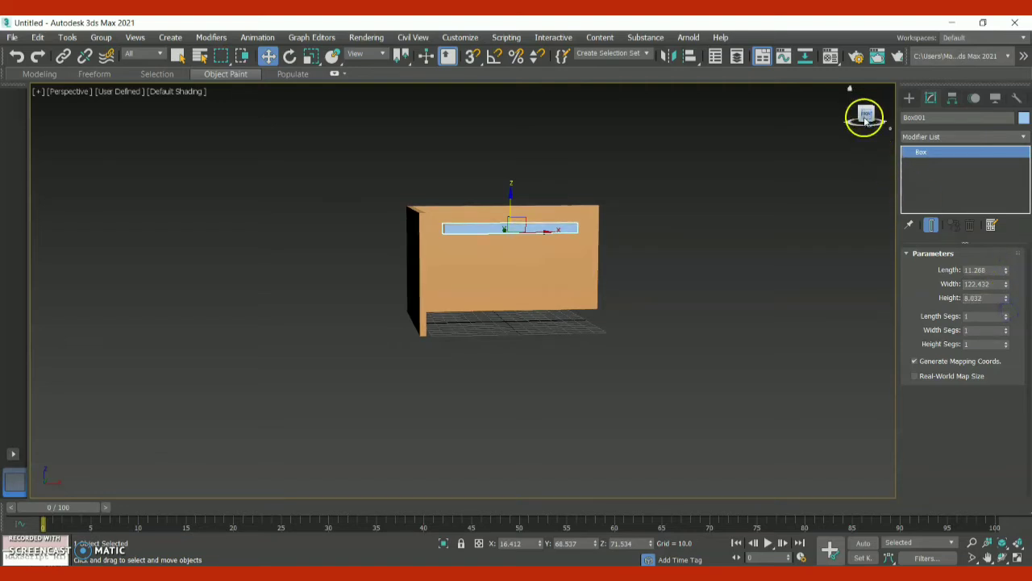
mouse_move(865, 120)
left_mouse_down()
mouse_move(865, 106)
mouse_move(865, 118)
left_mouse_up()
left_click(723, 164)
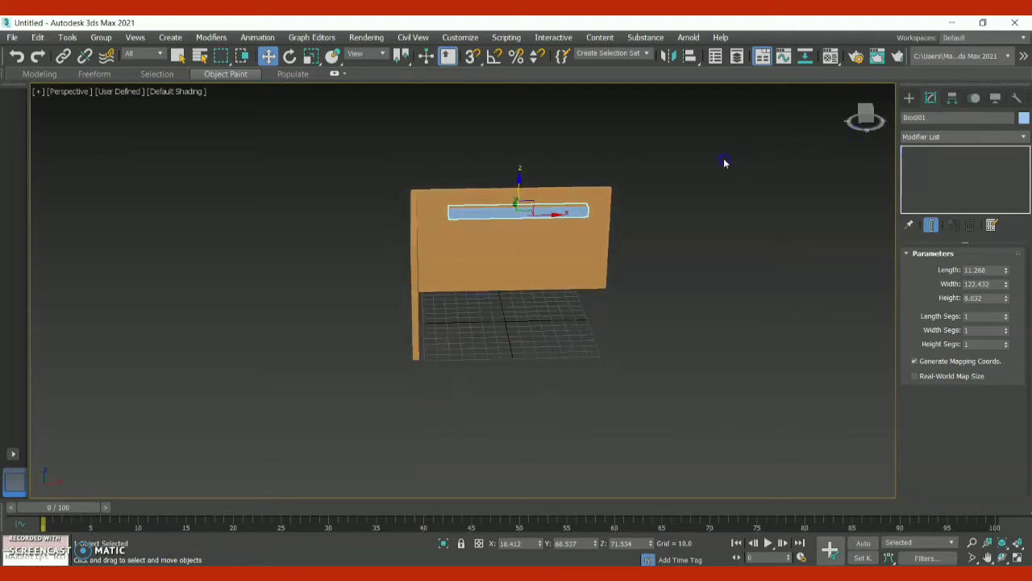
Create a second box about 24 long, 124 wide and 9 high and move it onto the lower part of the back wall
left_click(912, 99)
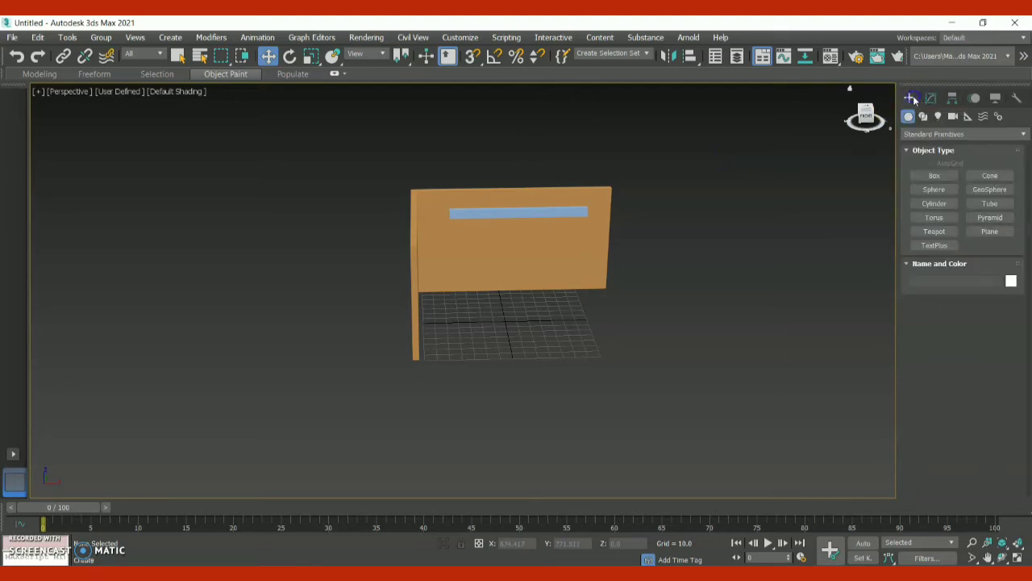
left_click(934, 176)
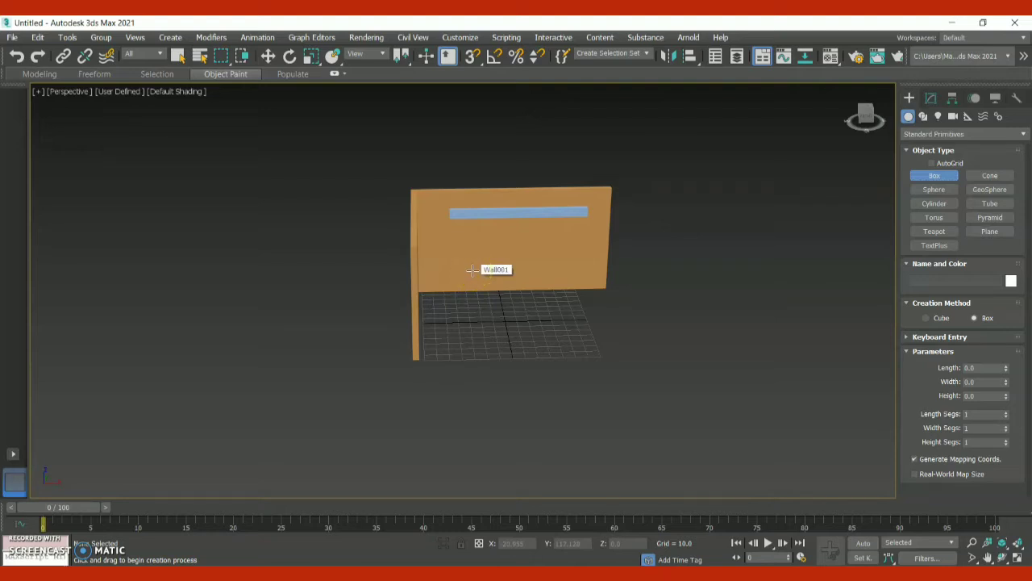
left_click(466, 264)
left_click_drag(461, 266, 594, 272)
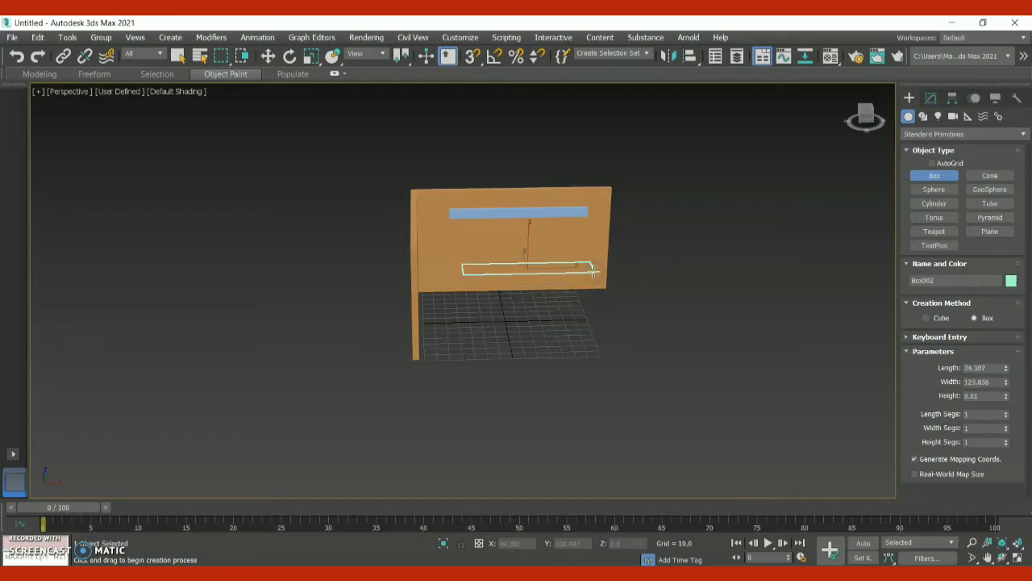
left_click(590, 270)
left_click(268, 56)
left_click_drag(525, 258, 544, 271)
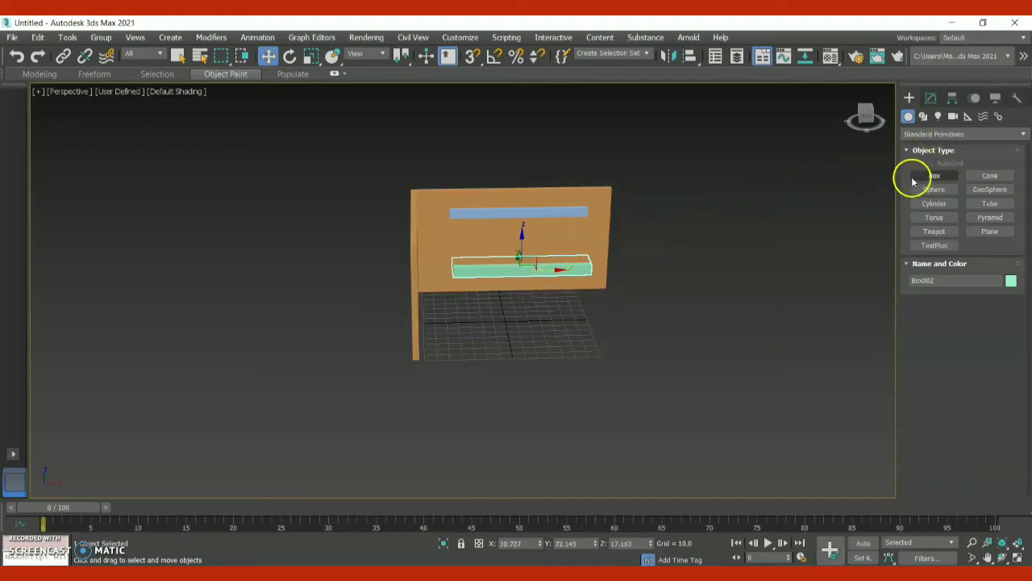
Resize the lower box to about 14.8 long, 102.8 wide and 6.5 high, and shift it about 4.4 in negative X
left_click(932, 99)
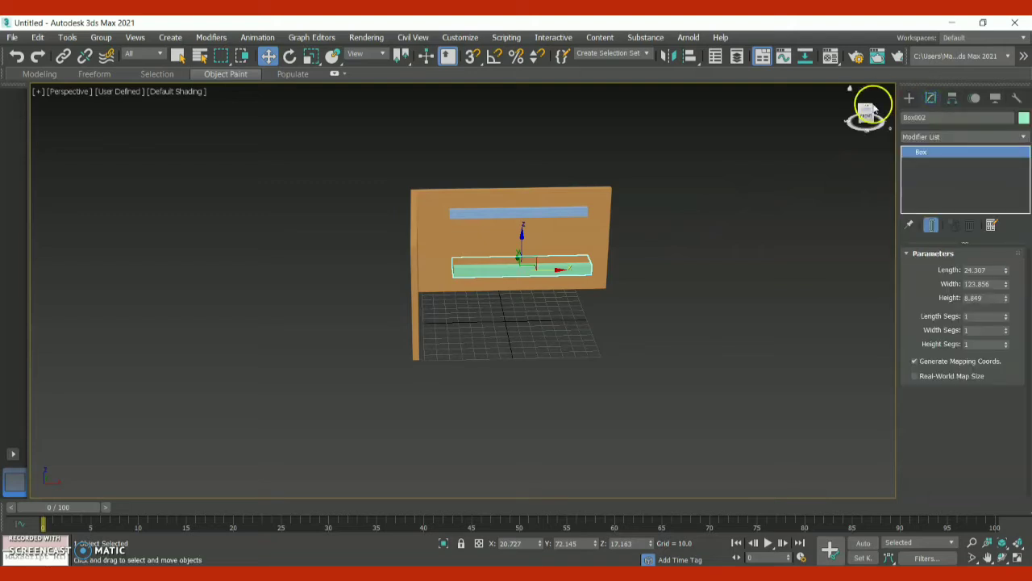
left_click_drag(864, 110, 861, 141)
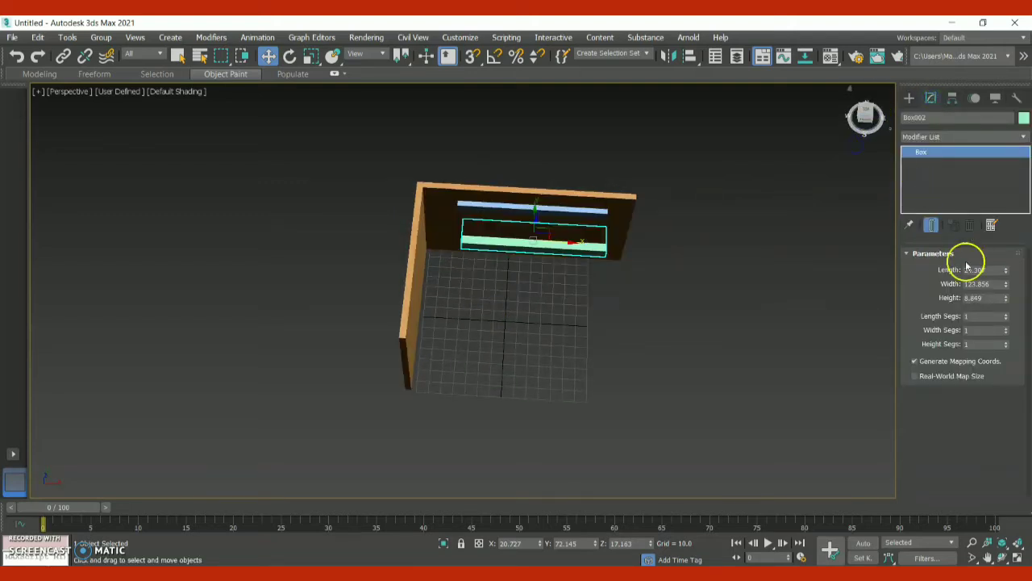
left_click_drag(1006, 271, 1006, 315)
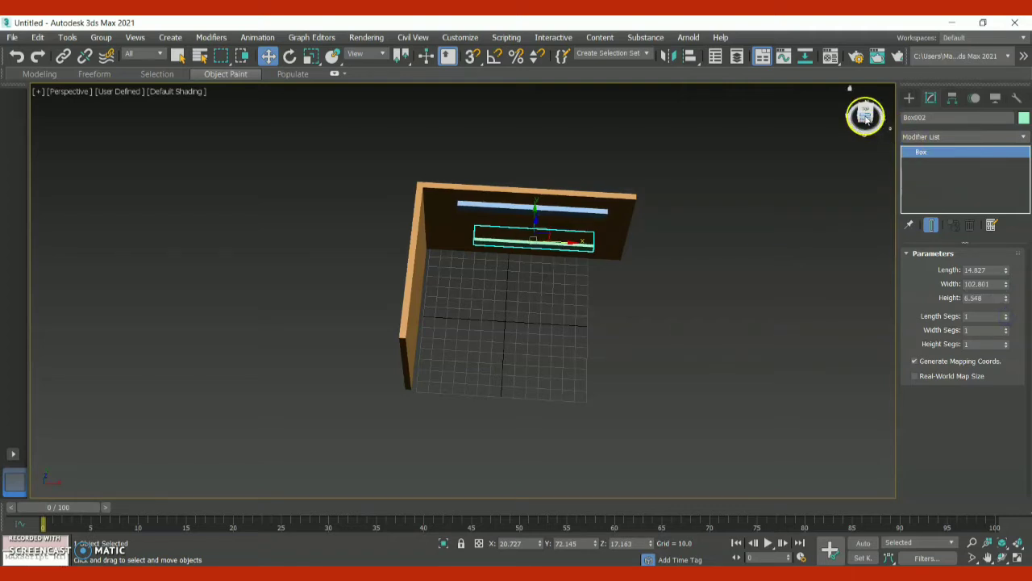
left_click(865, 122)
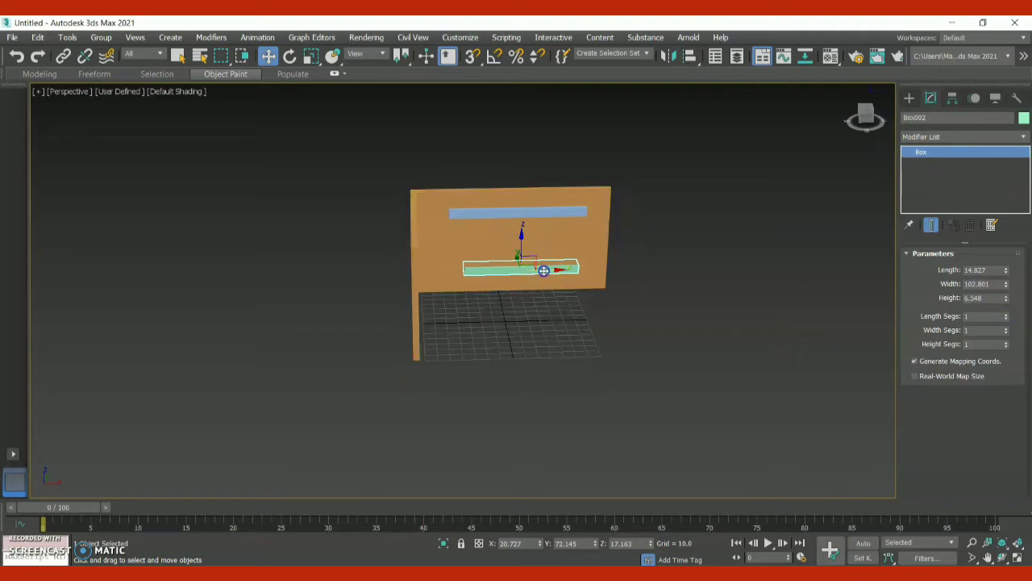
left_click_drag(543, 271, 539, 273)
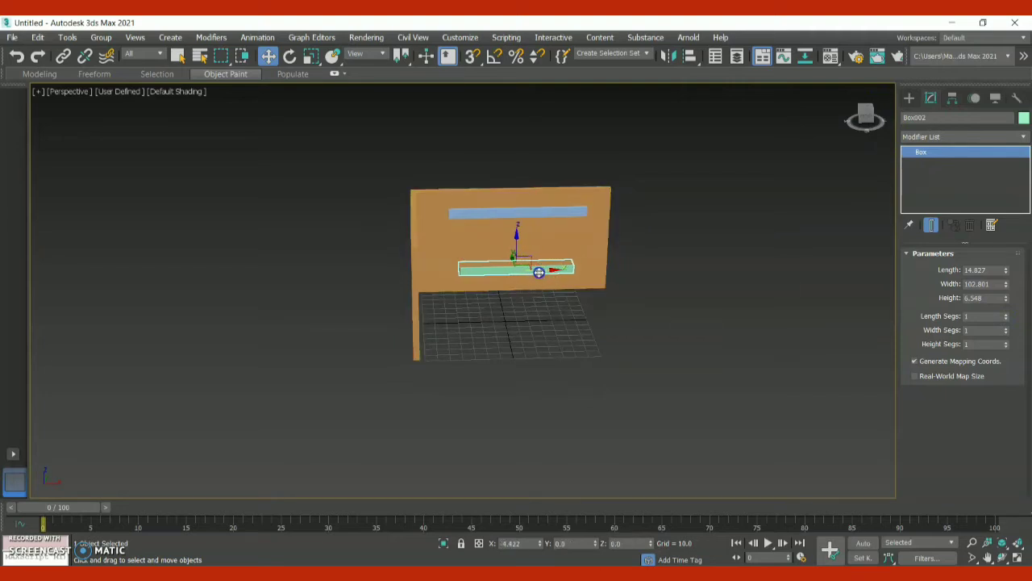
left_click(687, 265)
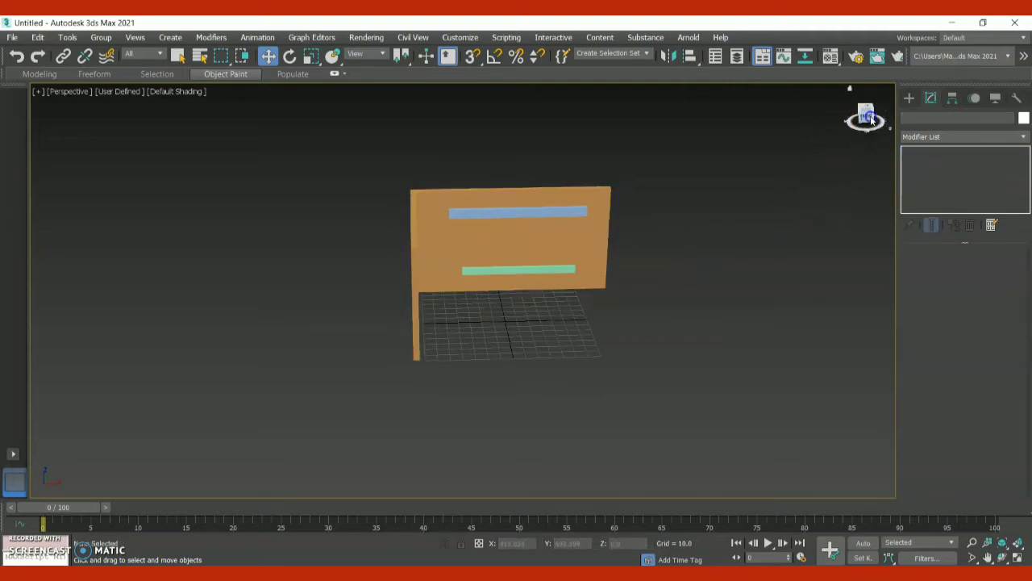
Create a third box about 71 long, 97 wide and 6 high on the ground beside the grid
left_click_drag(865, 120, 871, 119)
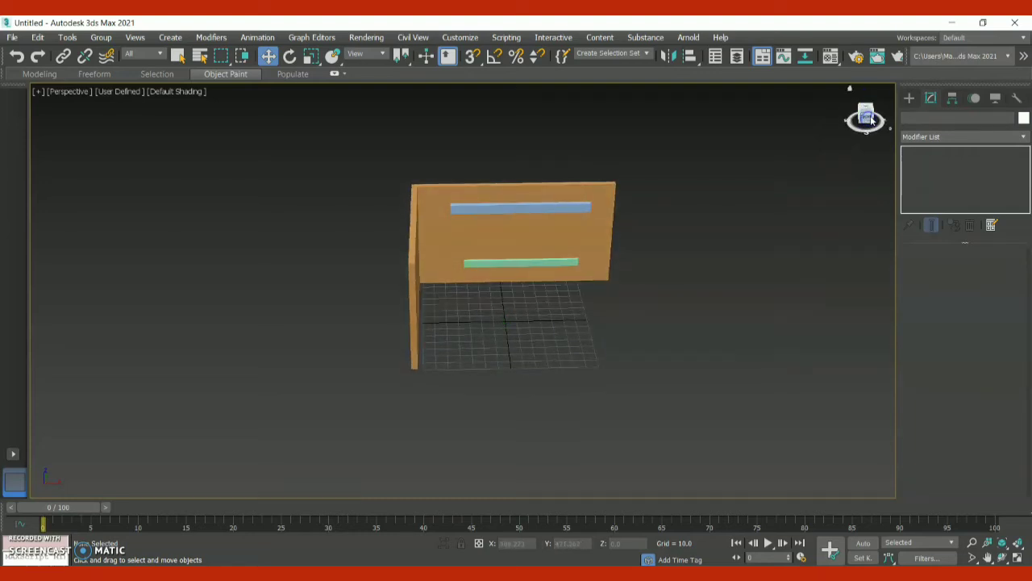
left_click(909, 97)
left_click(990, 231)
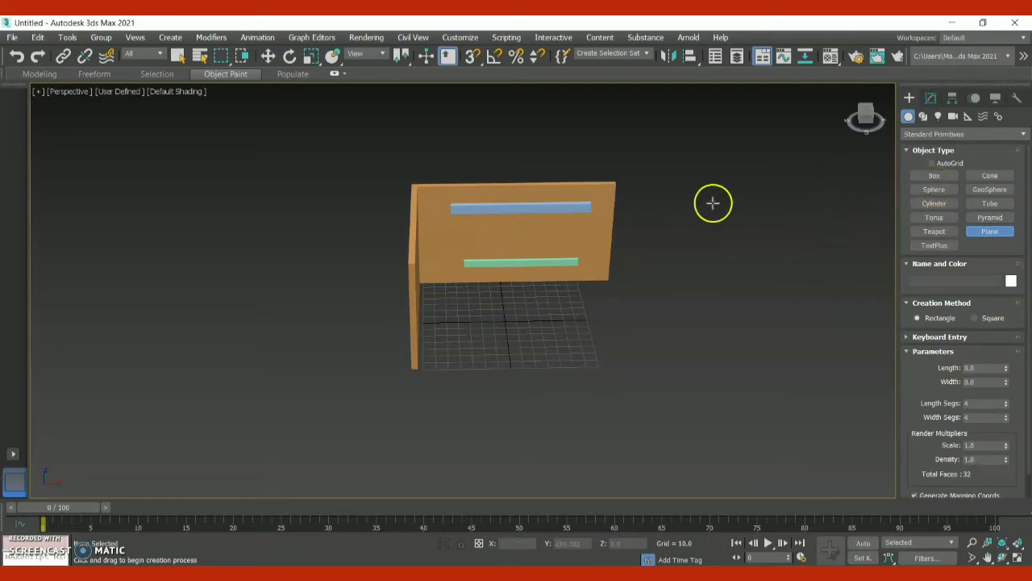
left_click(938, 176)
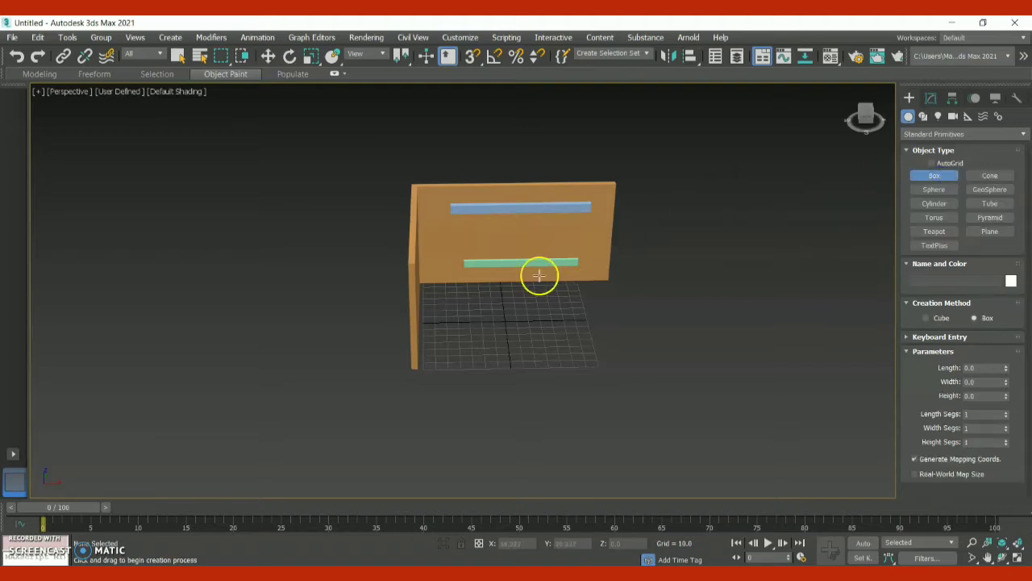
left_click_drag(527, 326, 671, 383)
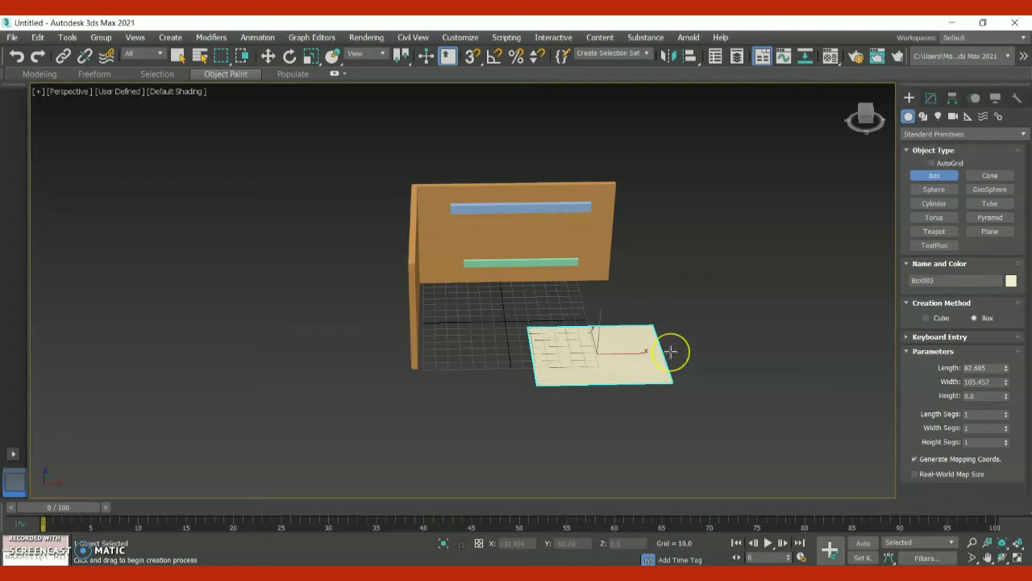
right_click(672, 352)
left_click_drag(622, 314, 755, 357)
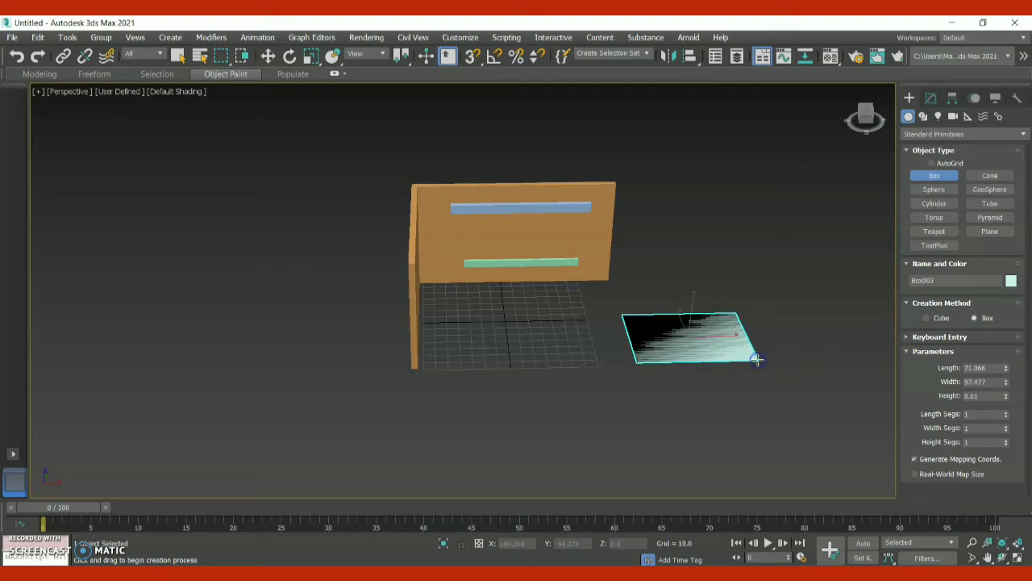
left_click(755, 354)
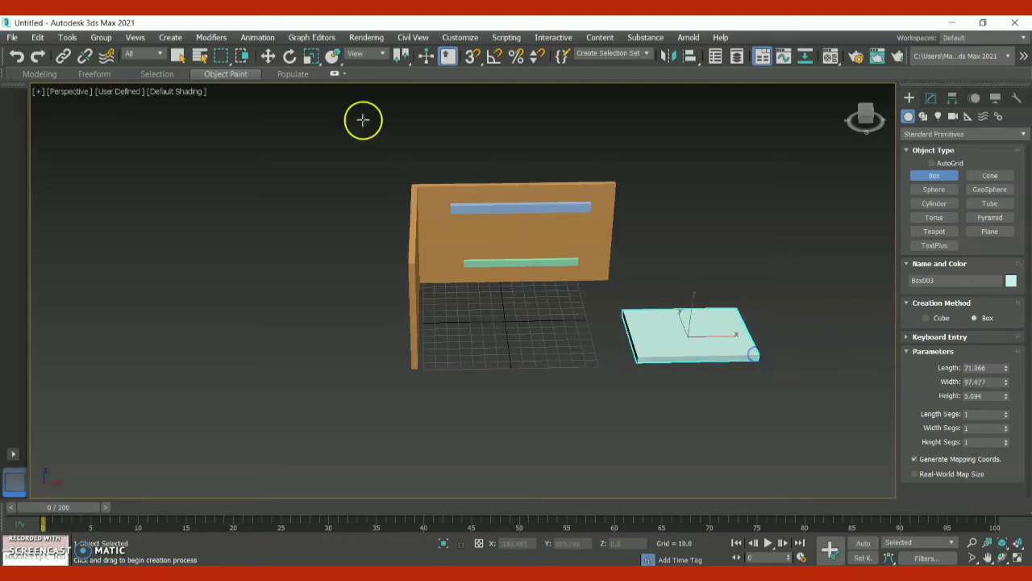
Rotate the flat box about 93° around X so it stands upright, and move it onto the back wall between the two boxes
left_click(288, 57)
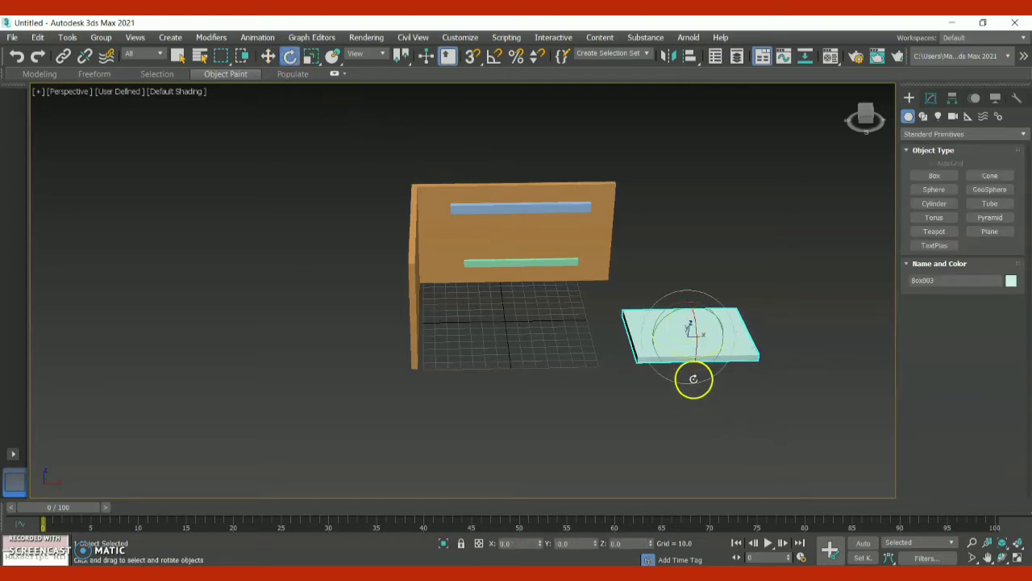
left_click_drag(691, 364, 698, 265)
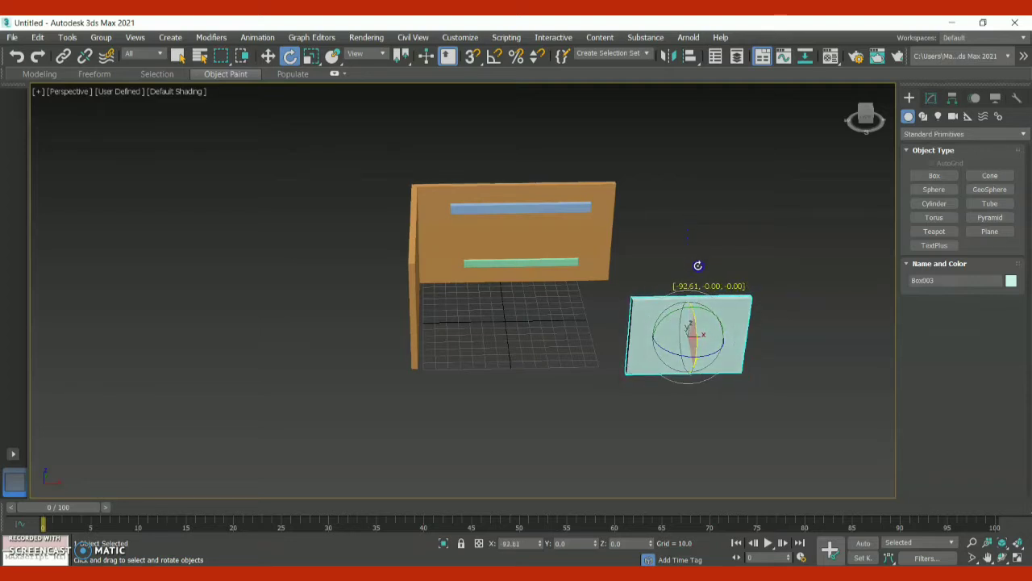
left_click(268, 55)
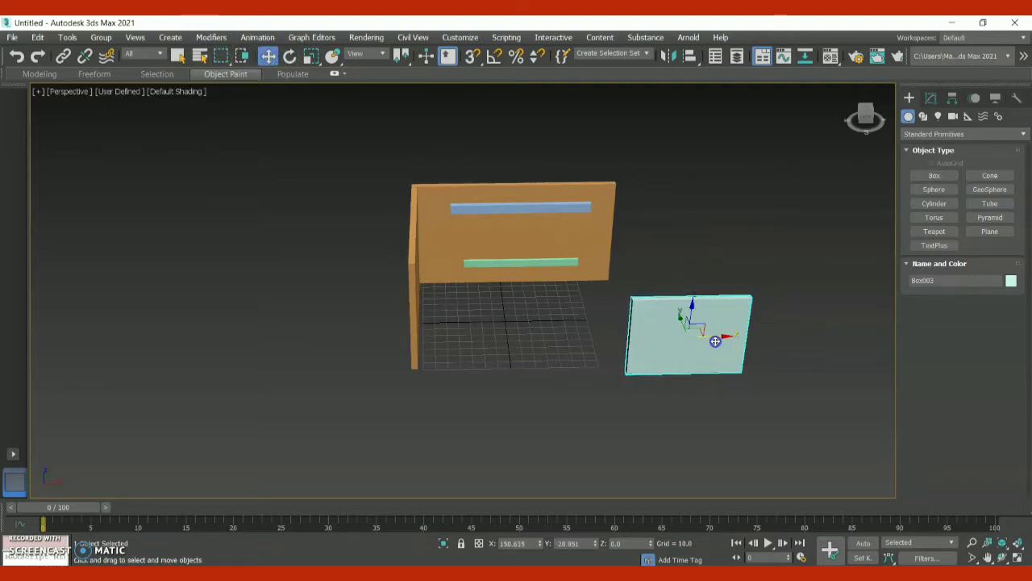
left_click_drag(716, 339, 503, 243)
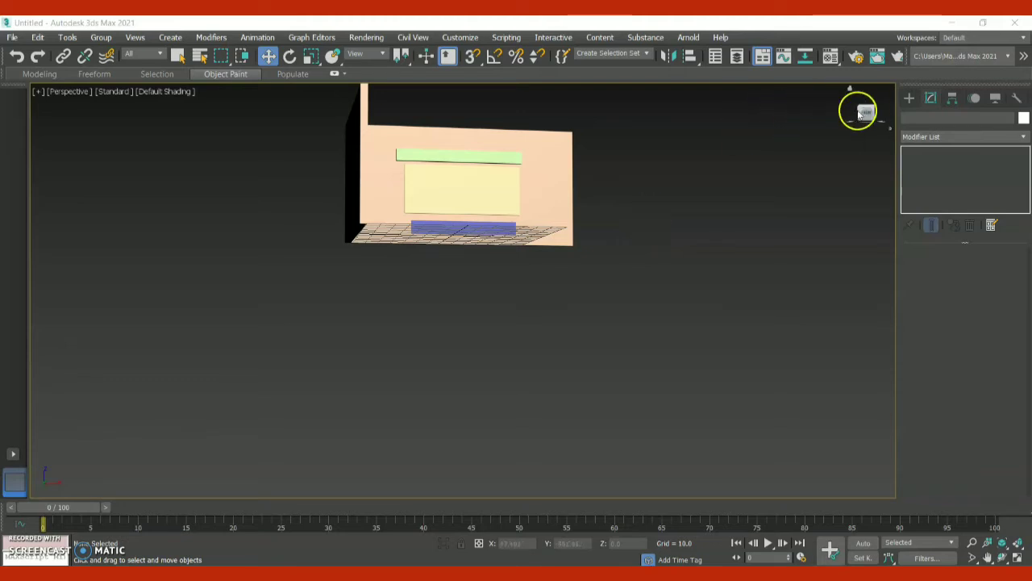
left_click_drag(865, 113, 863, 129)
left_click(548, 163)
left_click(472, 159)
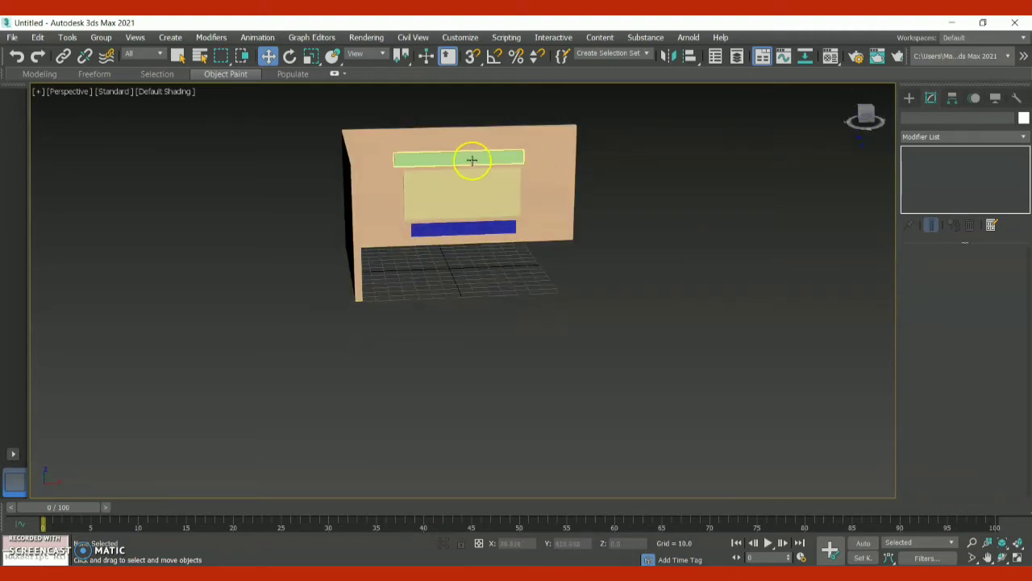
left_click(437, 189)
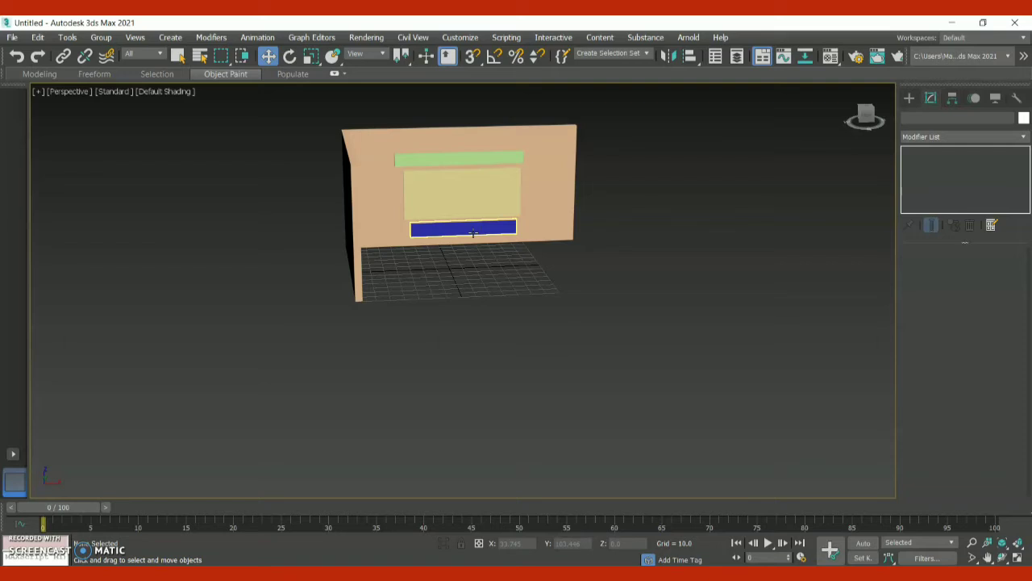
Assign the landscape picture material to the middle box on the back wall
left_click(433, 193)
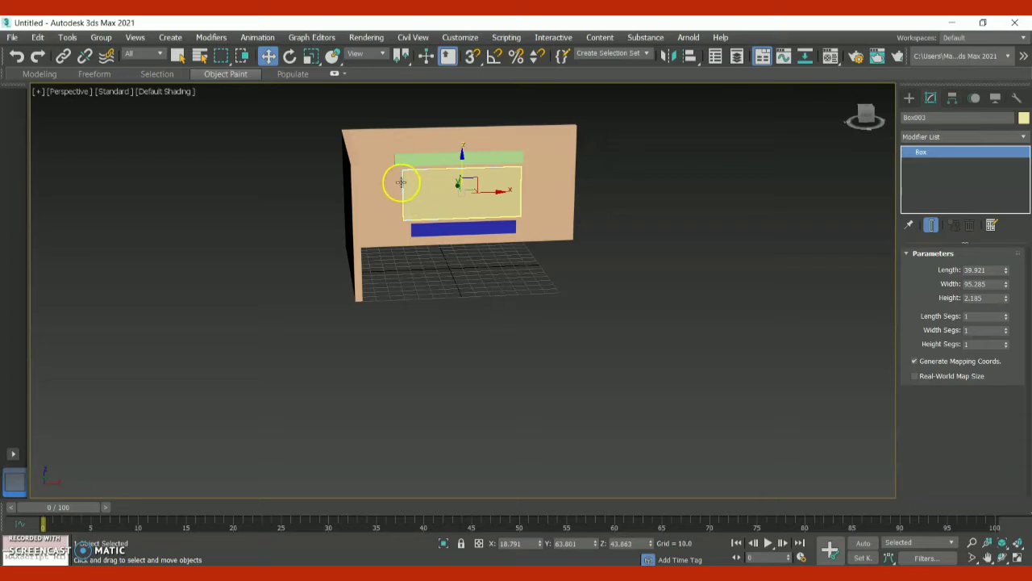
key("m")
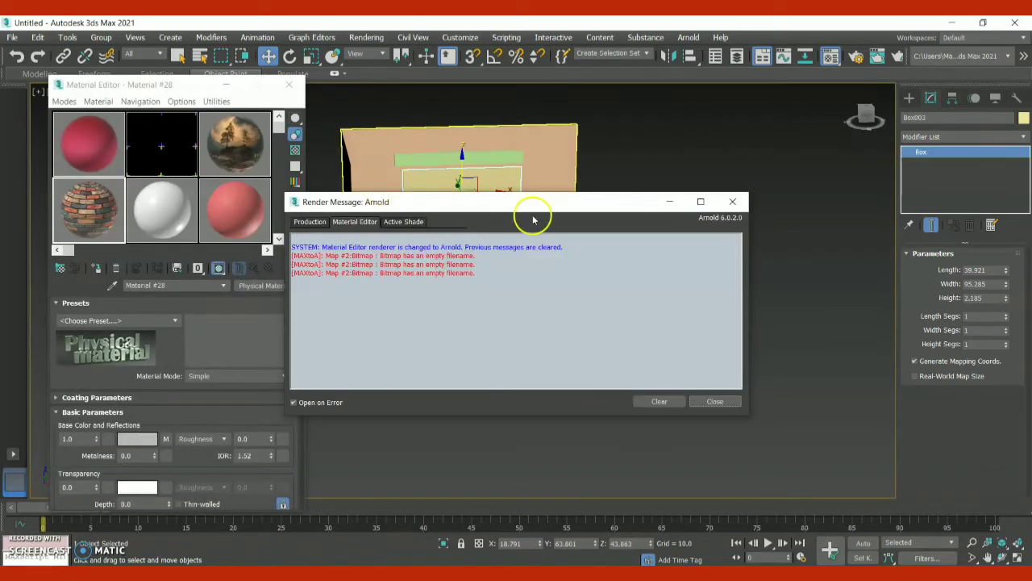
left_click(732, 202)
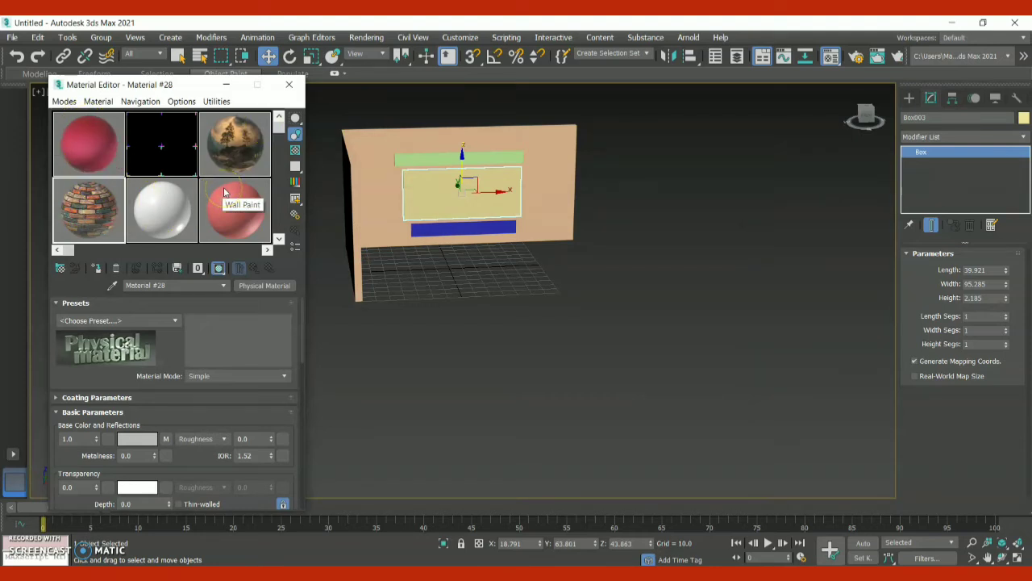
left_click_drag(232, 151, 414, 193)
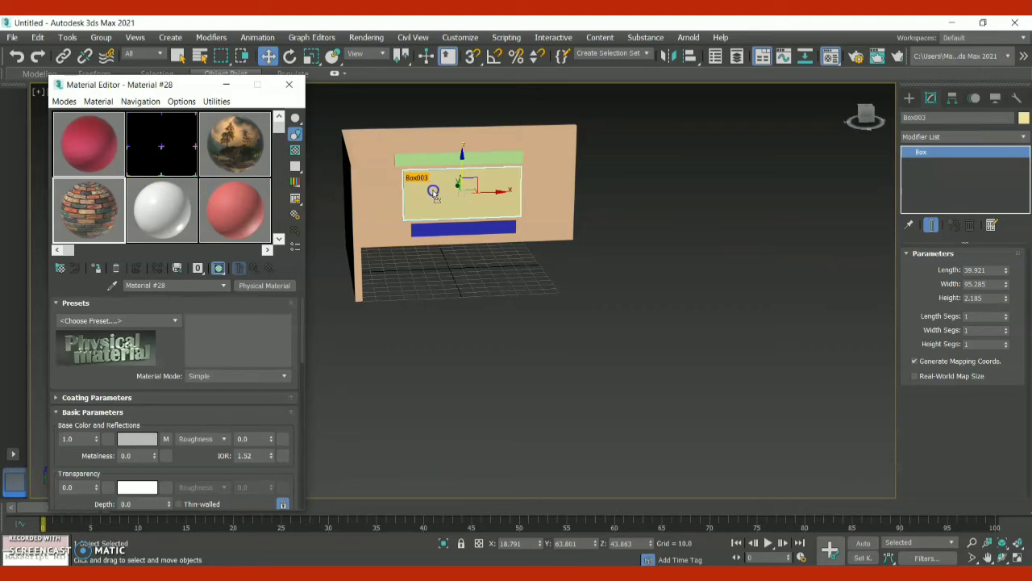
left_click_drag(433, 191, 433, 189)
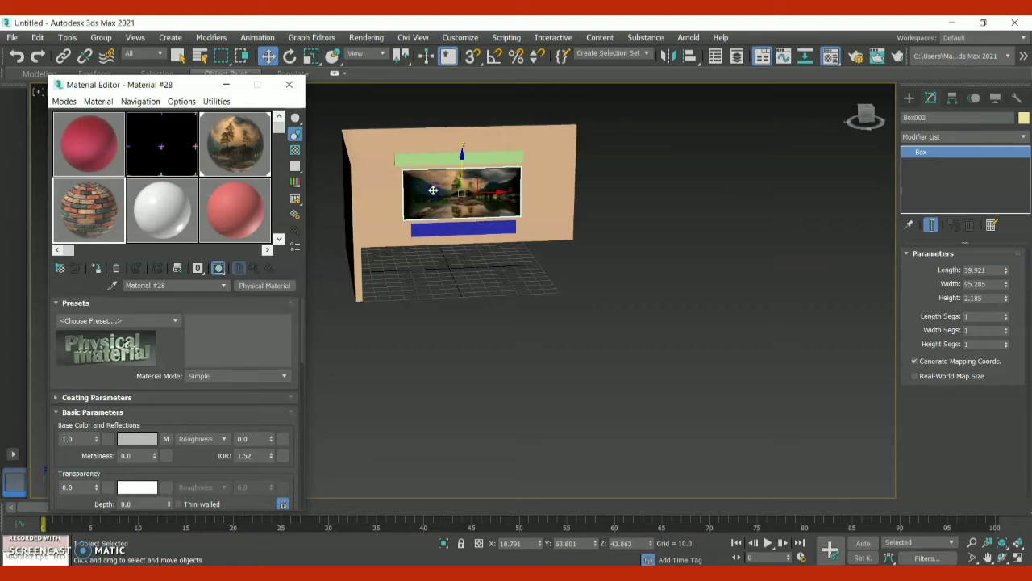
left_click(636, 207)
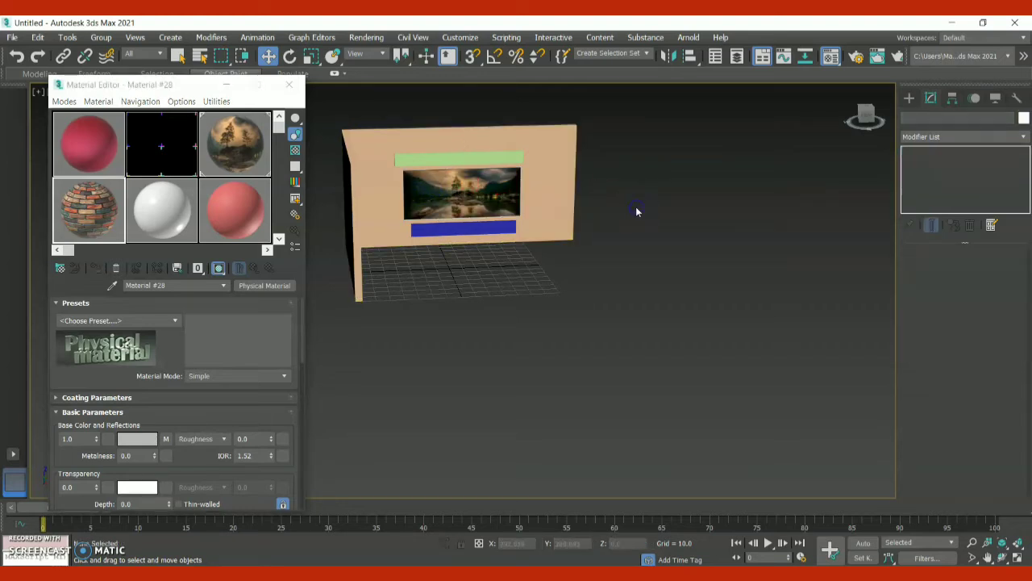
Assign the multicoloured brick material, Material #28, to the L-shaped wall
left_click_drag(867, 115, 869, 115)
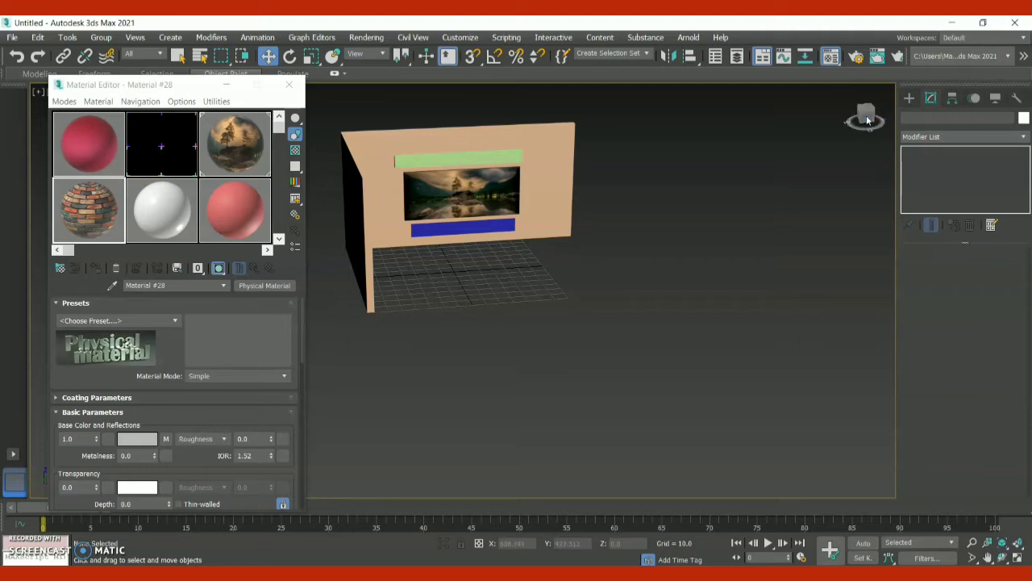
left_click(86, 213)
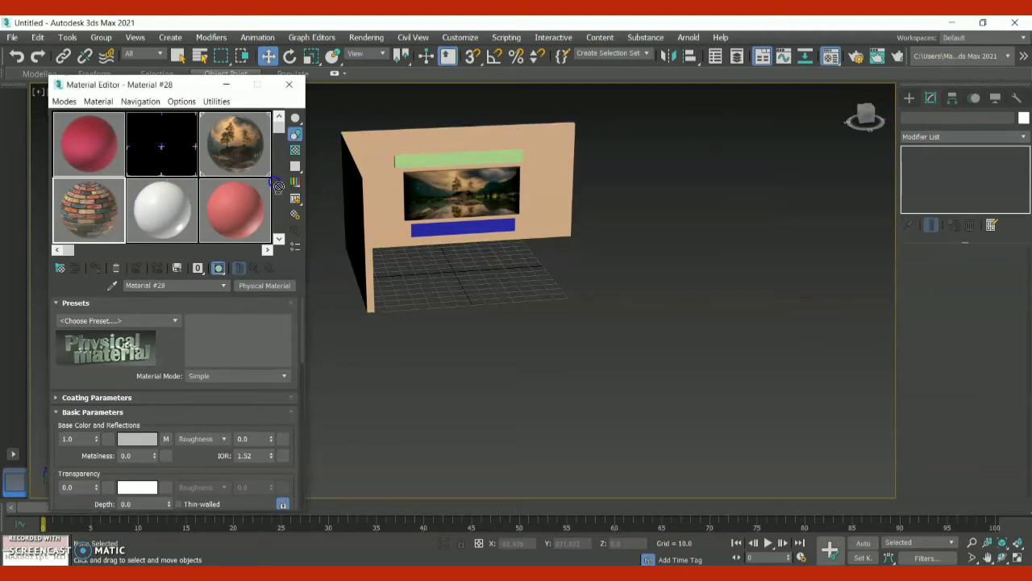
left_click_drag(362, 142, 367, 139)
left_click(666, 163)
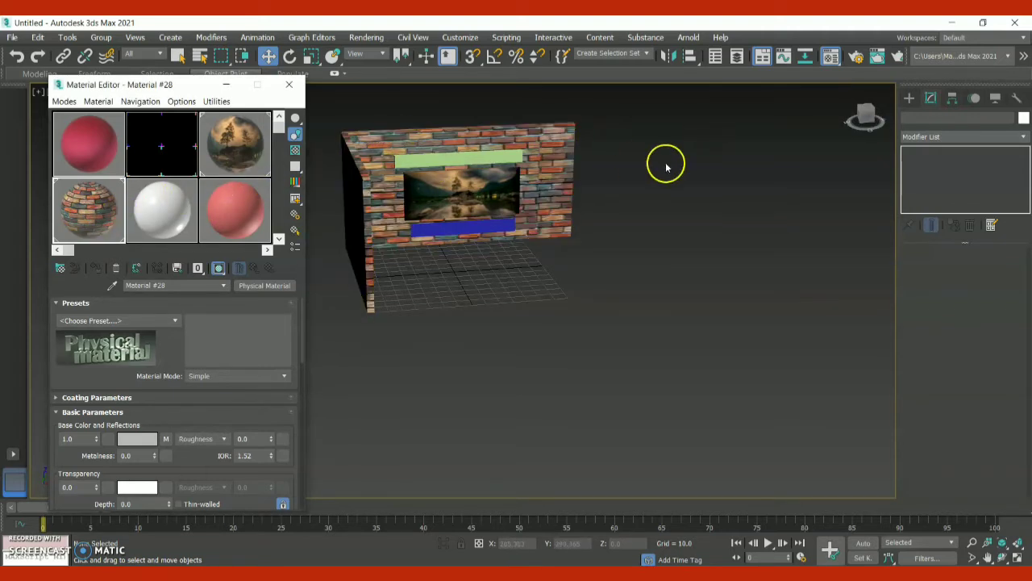
Assign the glossy red material to the upper and lower boxes on the back wall, and close the Material Editor
left_click(861, 111)
mouse_move(865, 113)
left_mouse_down()
mouse_move(859, 121)
mouse_move(876, 132)
mouse_move(870, 113)
left_mouse_up()
left_click_drag(84, 145, 401, 162)
left_click_drag(89, 126, 428, 233)
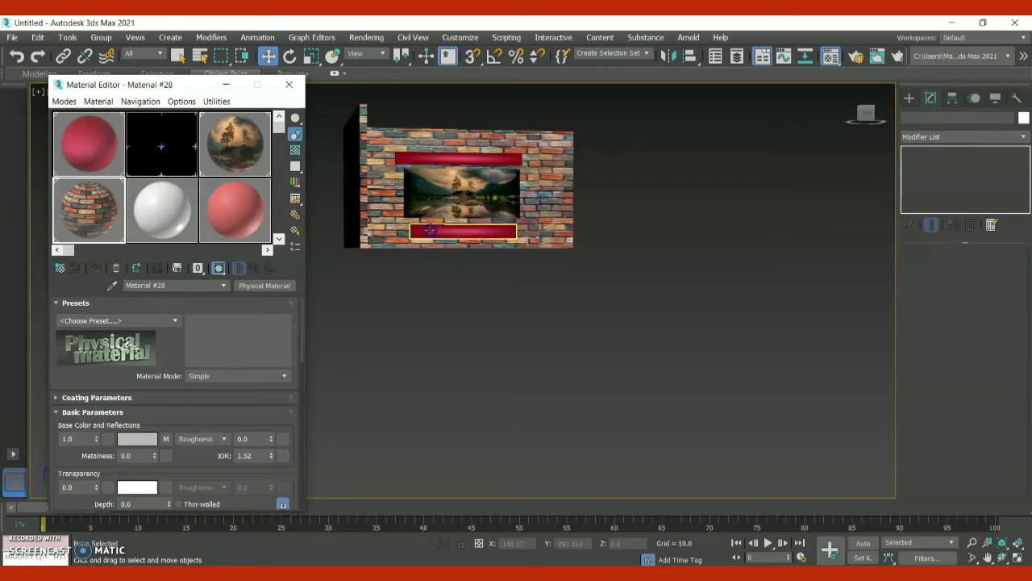
left_click(288, 84)
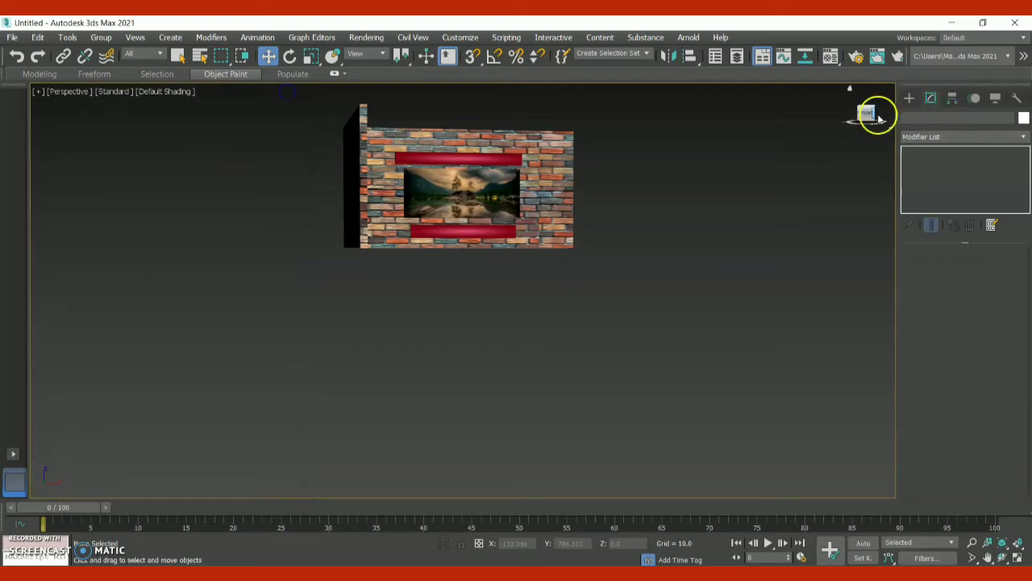
Convert the L-shaped brick wall to an Editable Poly
mouse_move(879, 117)
left_mouse_down()
mouse_move(37, 129)
mouse_move(856, 131)
mouse_move(863, 148)
mouse_move(864, 121)
left_mouse_up()
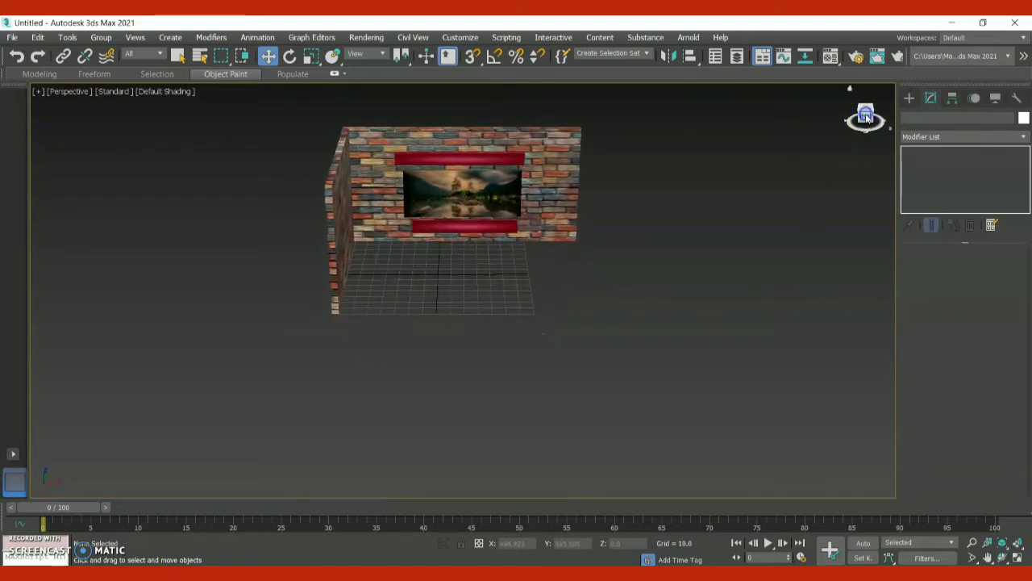
left_click(573, 174)
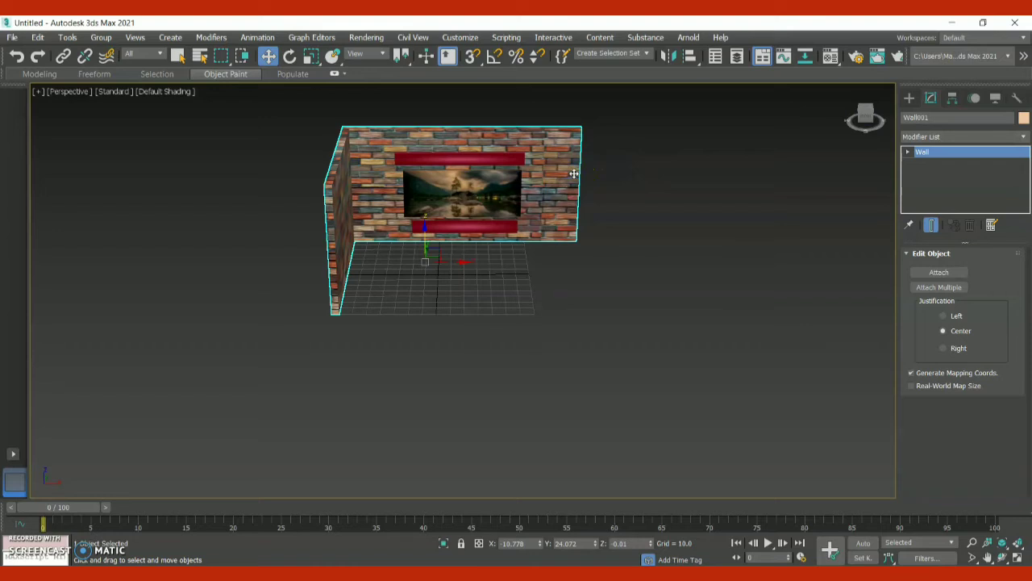
right_click(573, 174)
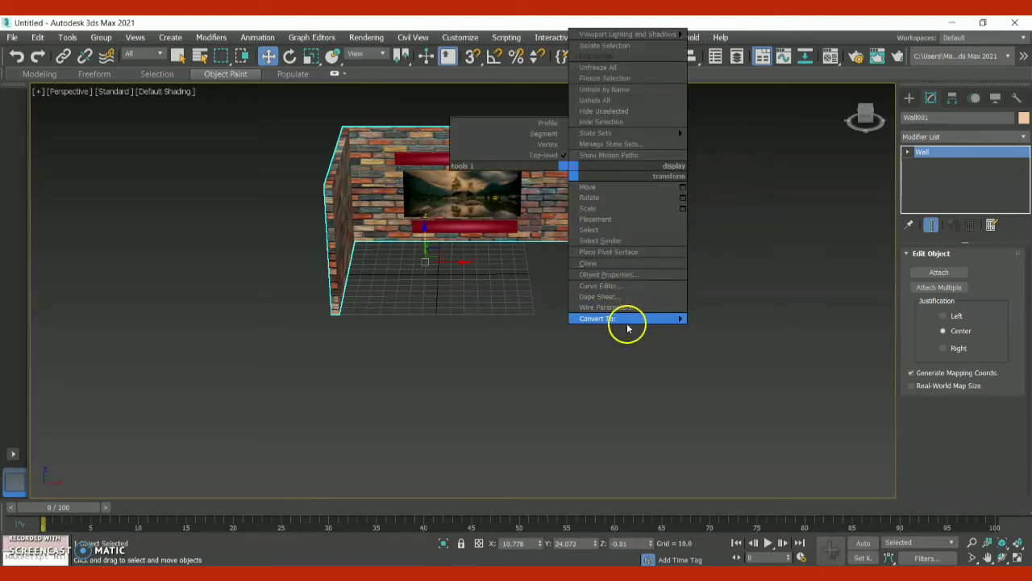
mouse_move(629, 323)
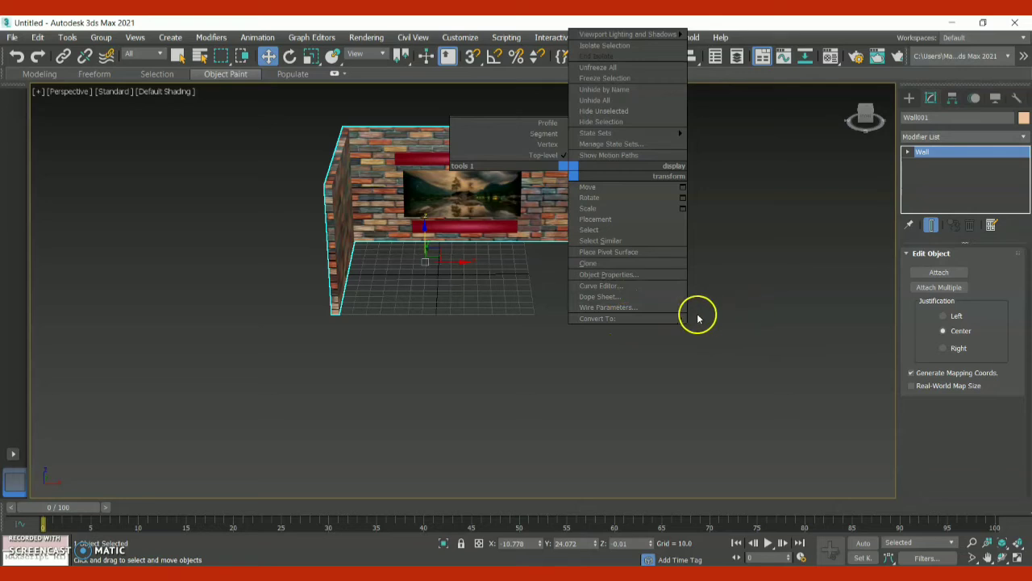
mouse_move(666, 317)
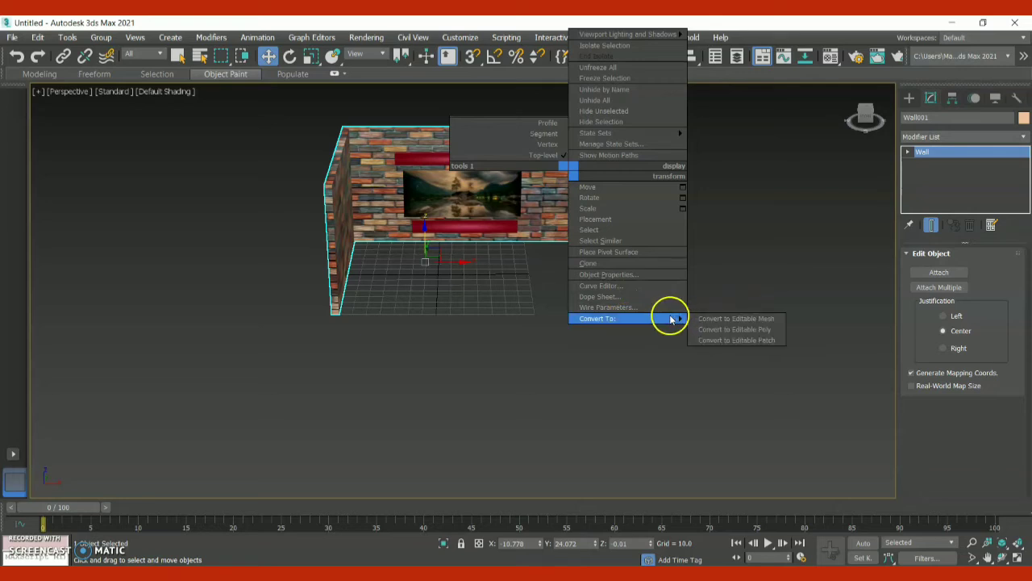
left_click(736, 330)
Try to remap the wall's brick texture by adding a UVW Map modifier and scaling down its planar gizmo
left_click(949, 139)
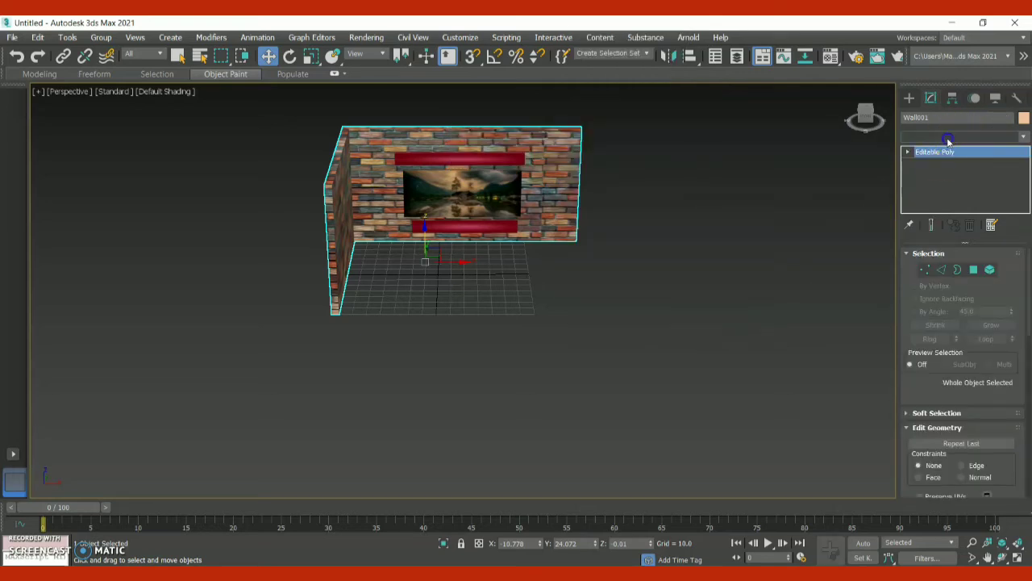
left_click_drag(1023, 167, 1013, 436)
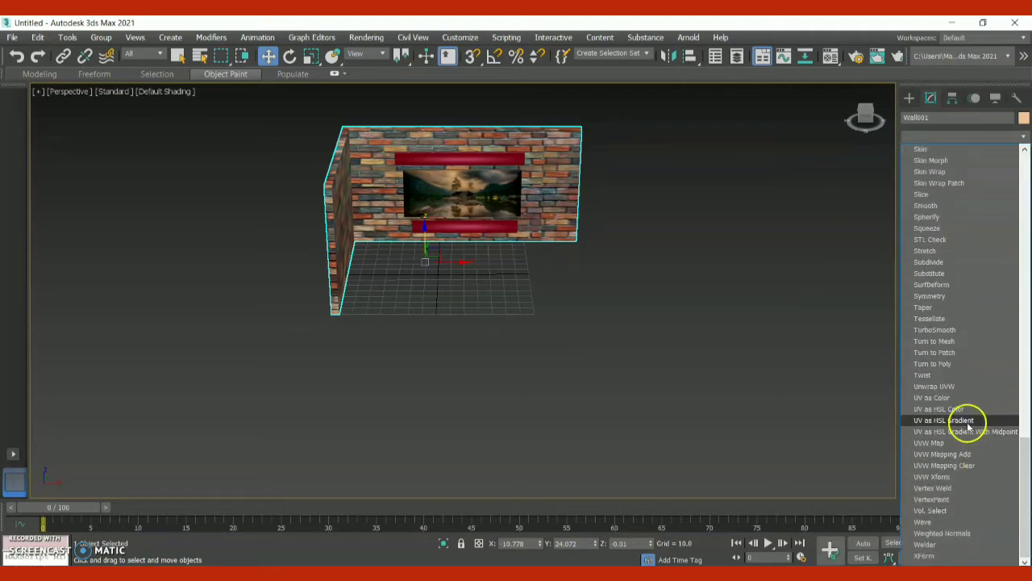
left_click(959, 443)
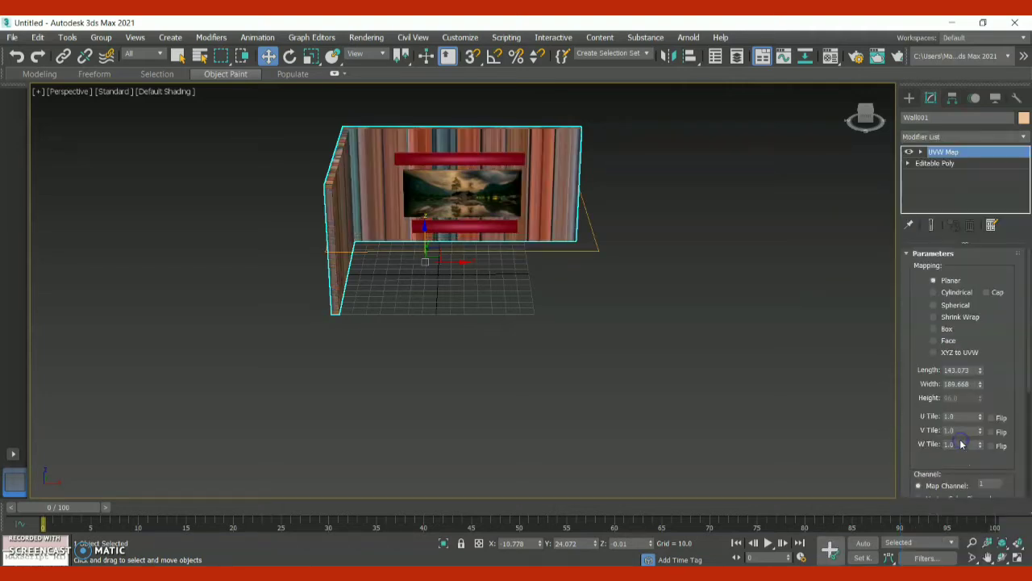
left_click(919, 152)
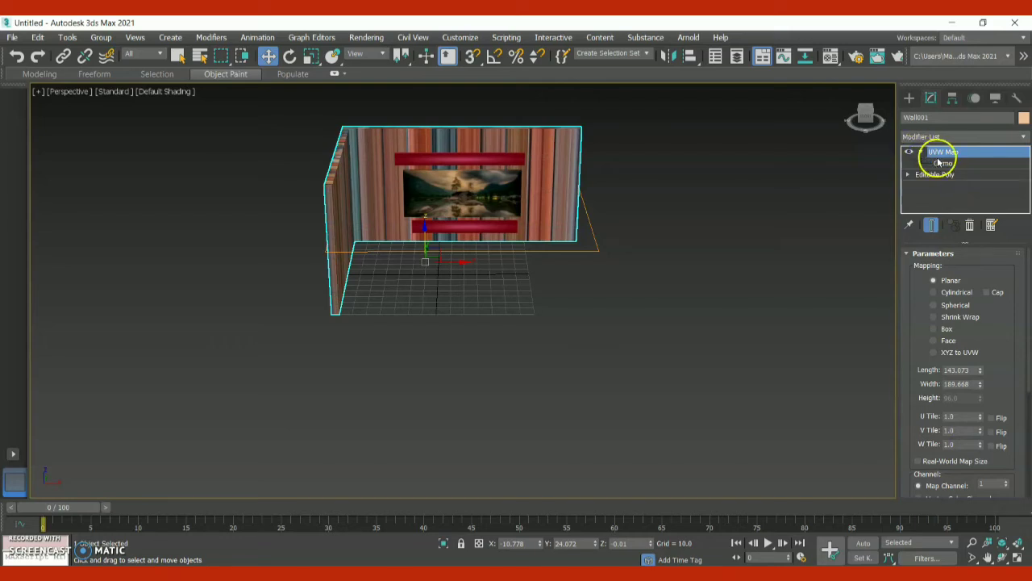
left_click(942, 164)
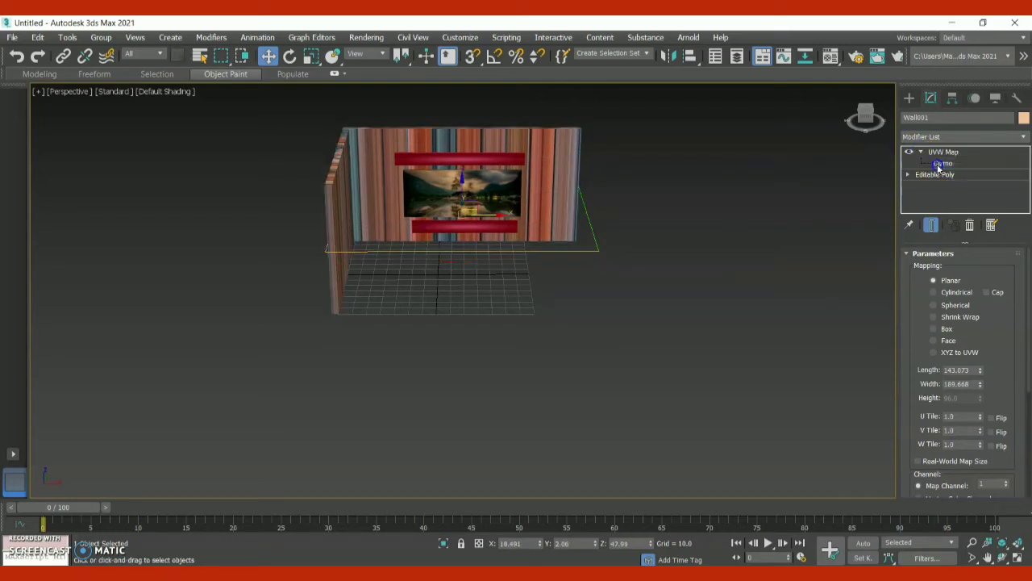
left_click(311, 57)
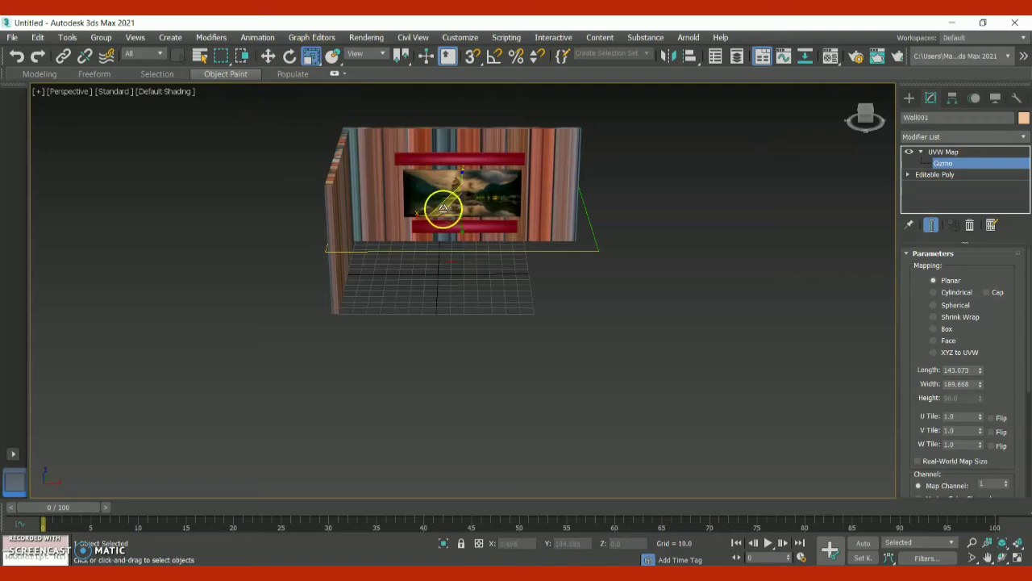
left_click_drag(452, 211, 452, 284)
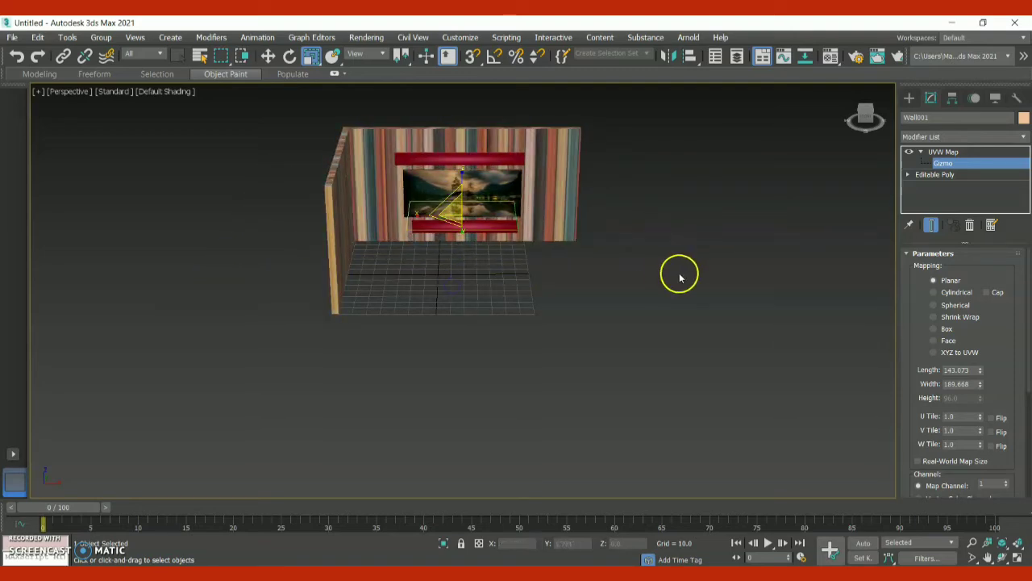
Restore the wall's previous brick mapping, dismiss the render message and close the Material Editor
left_click(268, 56)
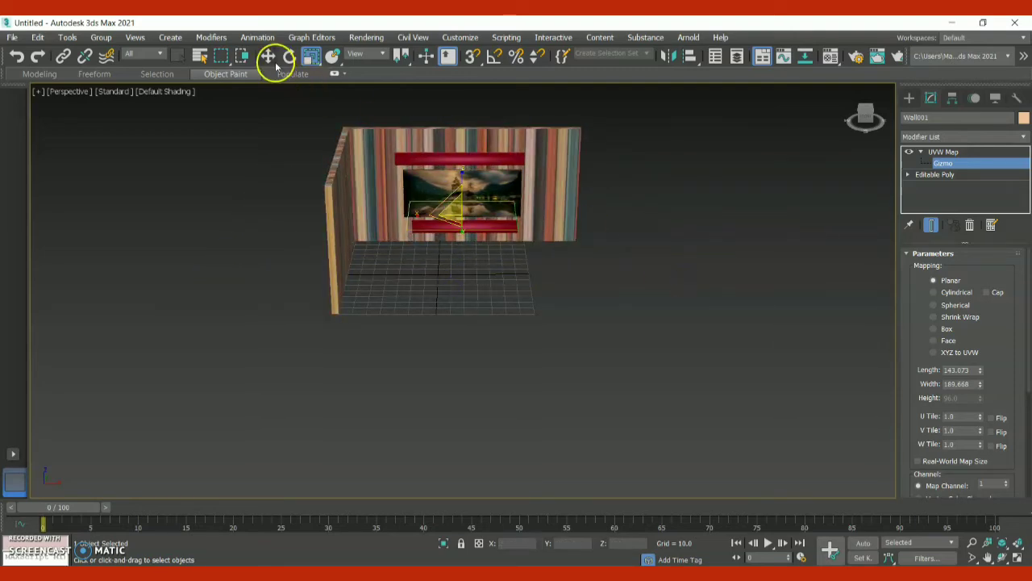
left_click(909, 98)
key("m")
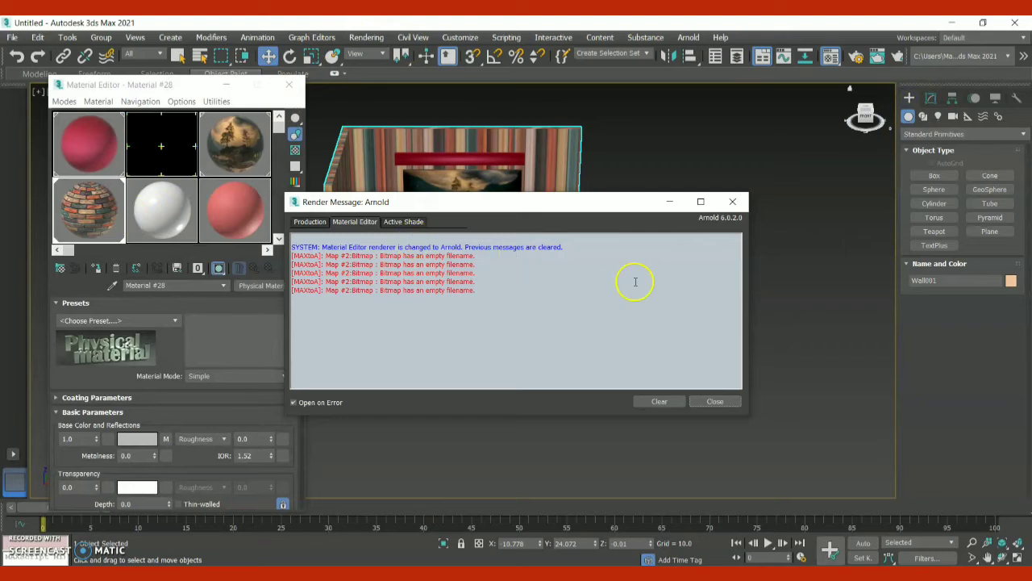
left_click(732, 203)
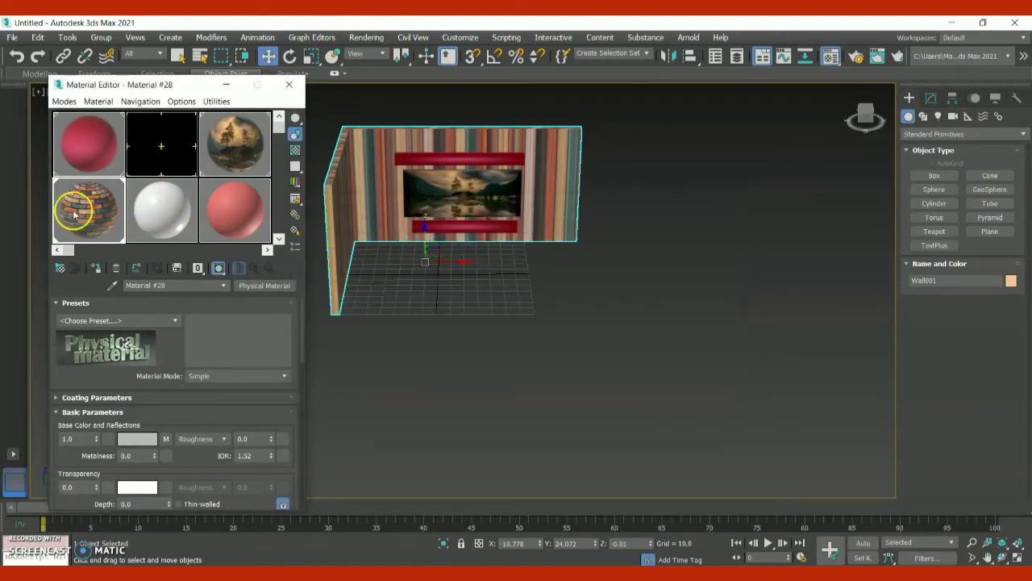
left_click(293, 84)
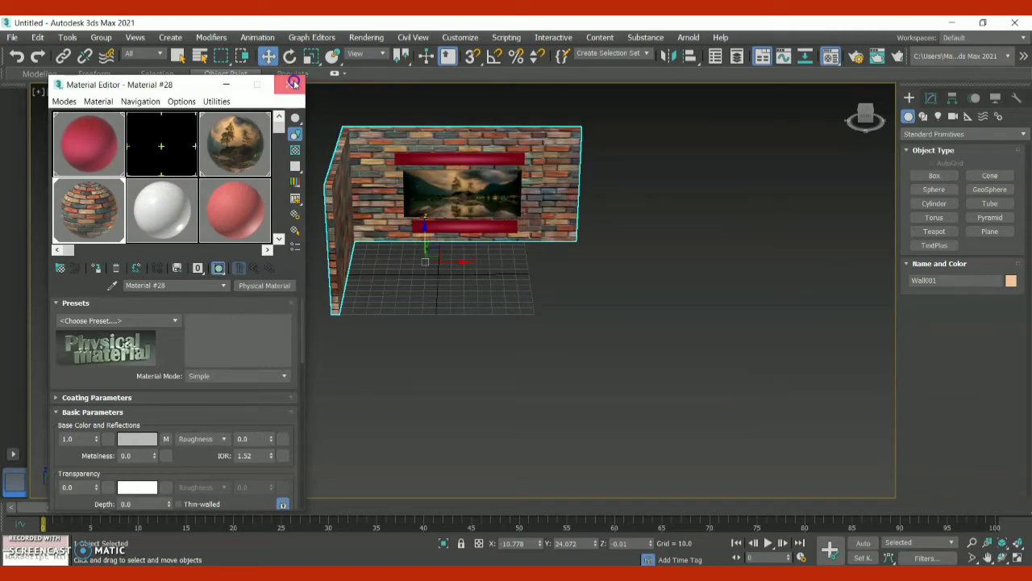
left_click(294, 83)
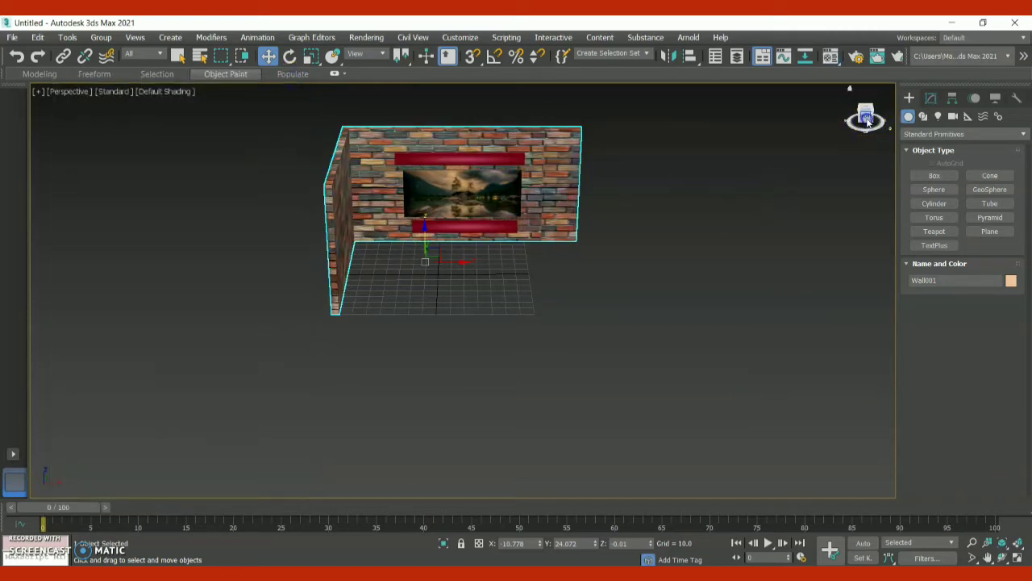
Create a floor plane about 162 long and 234 wide, spanning the area enclosed by the two brick walls
mouse_move(868, 117)
left_mouse_down()
mouse_move(893, 130)
mouse_move(868, 121)
left_mouse_up()
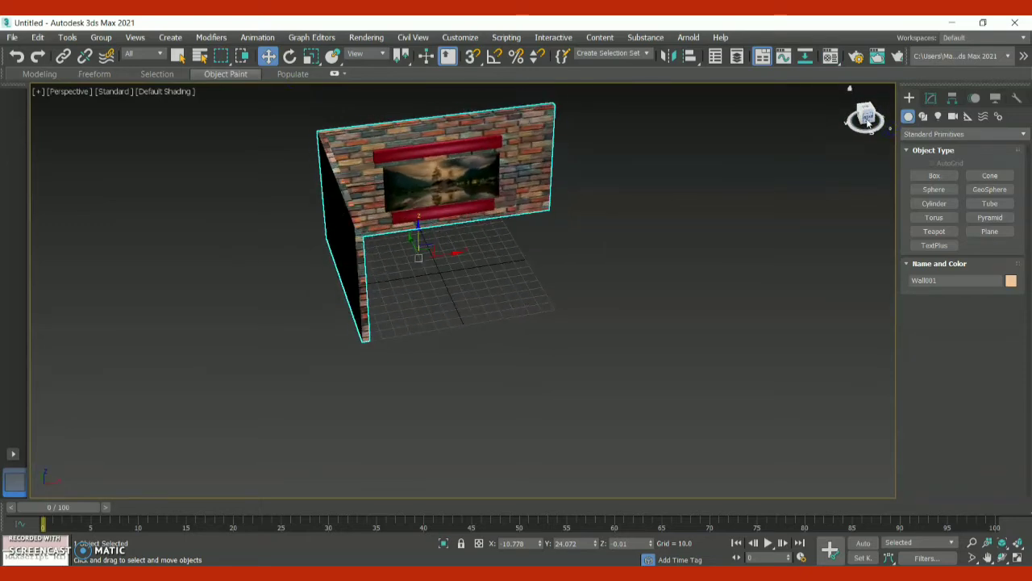
left_click(868, 121)
scroll(869, 123, "down", 4)
scroll(869, 122, "up", 4)
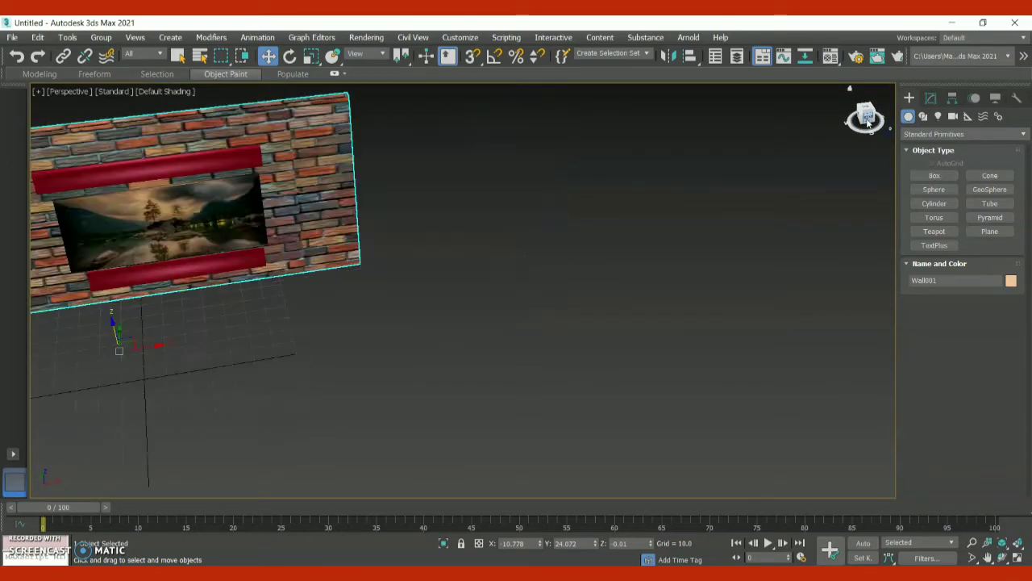
left_click(989, 558)
left_click_drag(325, 260, 523, 265)
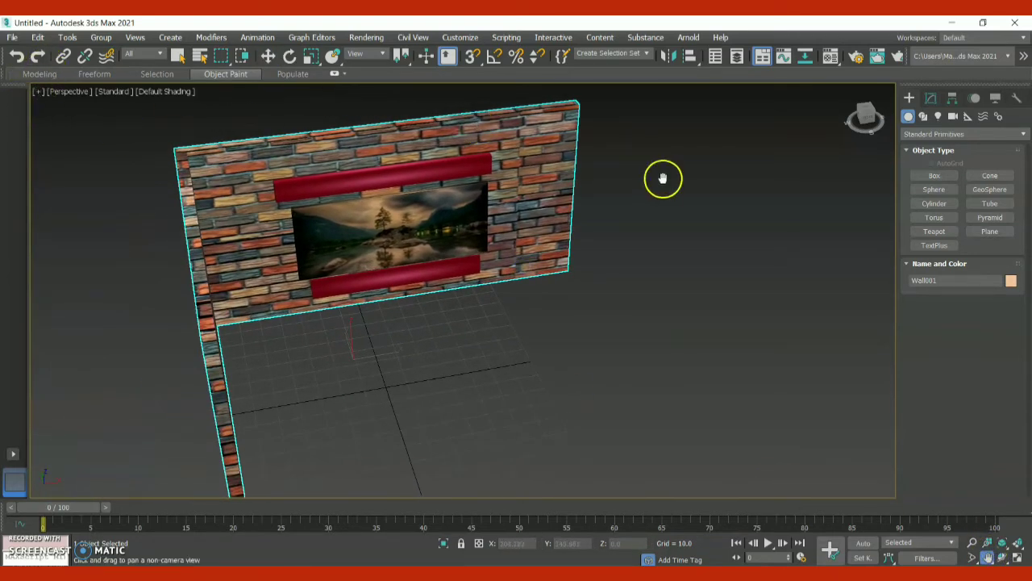
left_click(986, 238)
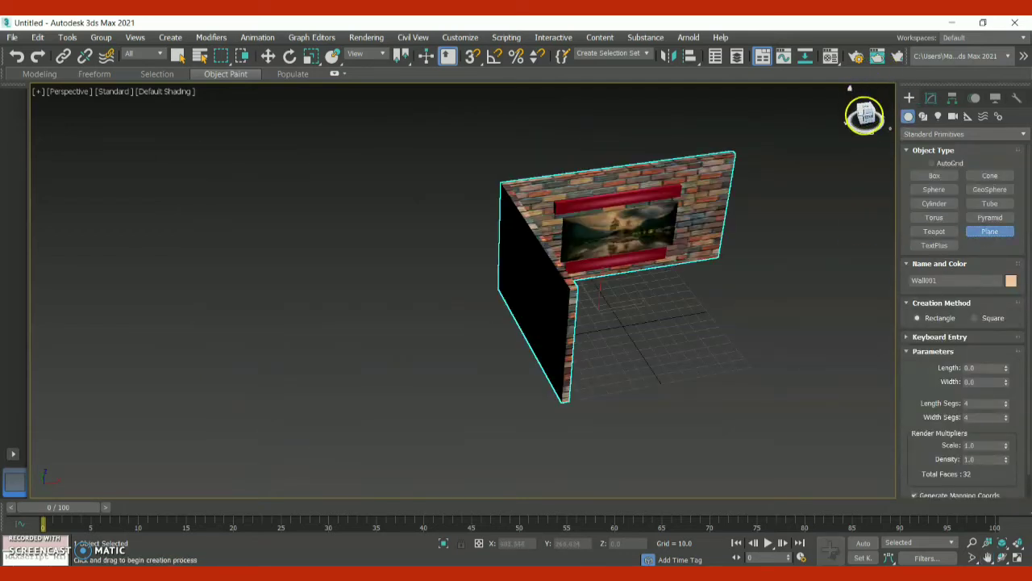
left_click_drag(866, 117, 837, 140)
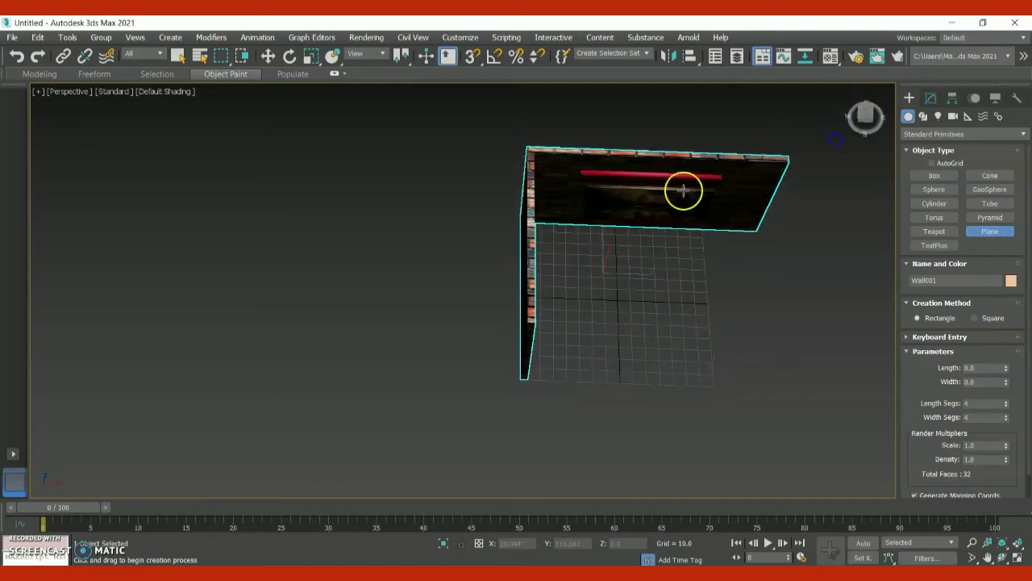
left_click_drag(505, 210, 816, 404)
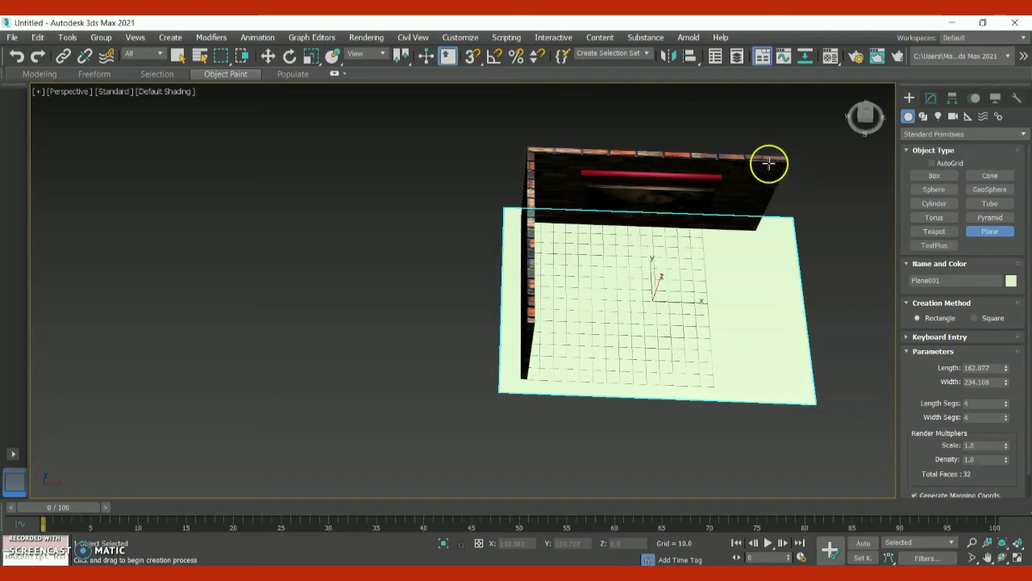
Move the floor plane slightly back and up against the walls, to about Y 5.2 and Z 0.5
left_click(865, 115)
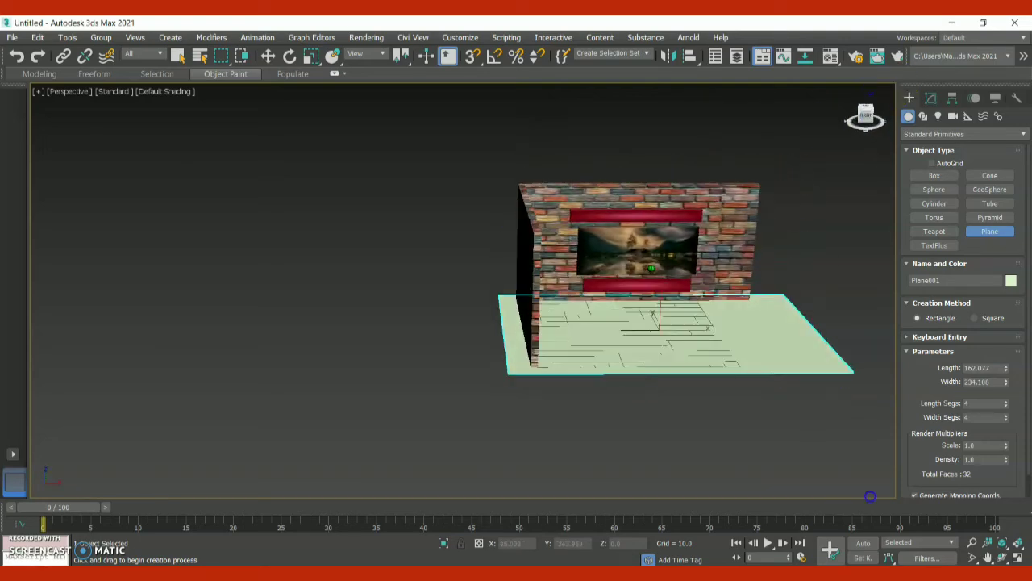
left_click(268, 56)
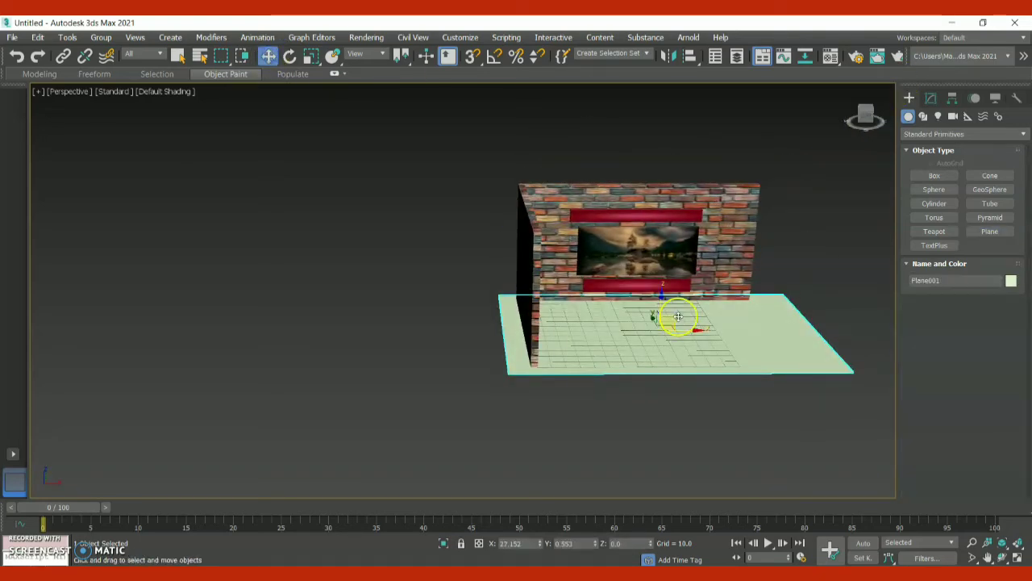
mouse_move(658, 321)
left_mouse_down()
mouse_move(648, 311)
mouse_move(655, 321)
mouse_move(659, 301)
left_mouse_up()
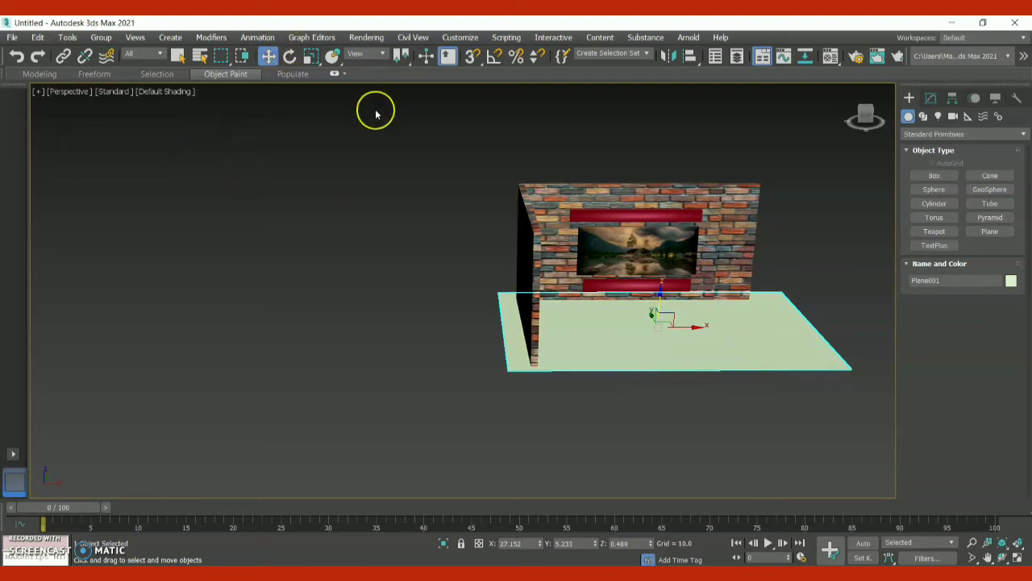
Assign the glossy red material to the floor plane
key("m")
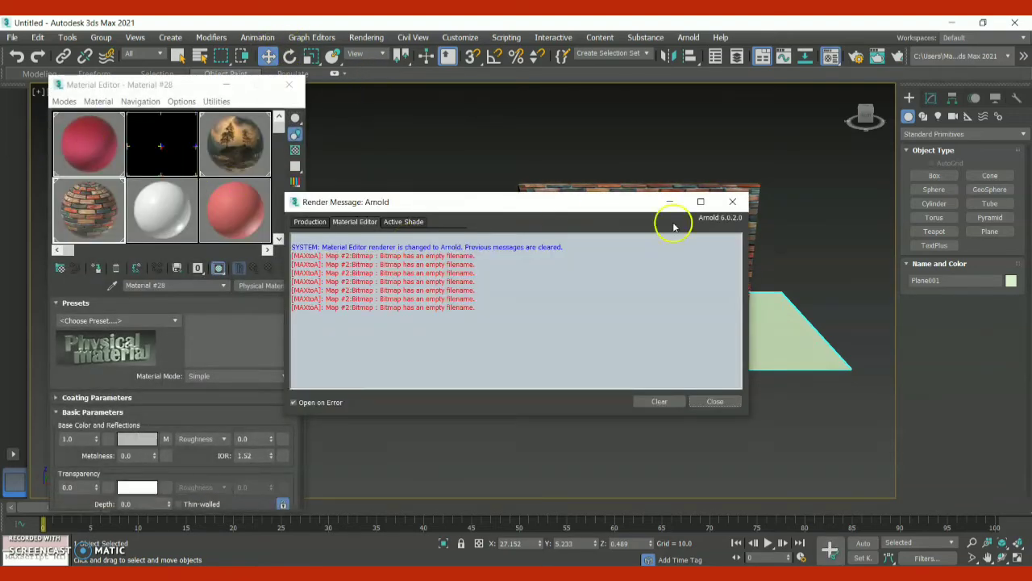
left_click(732, 203)
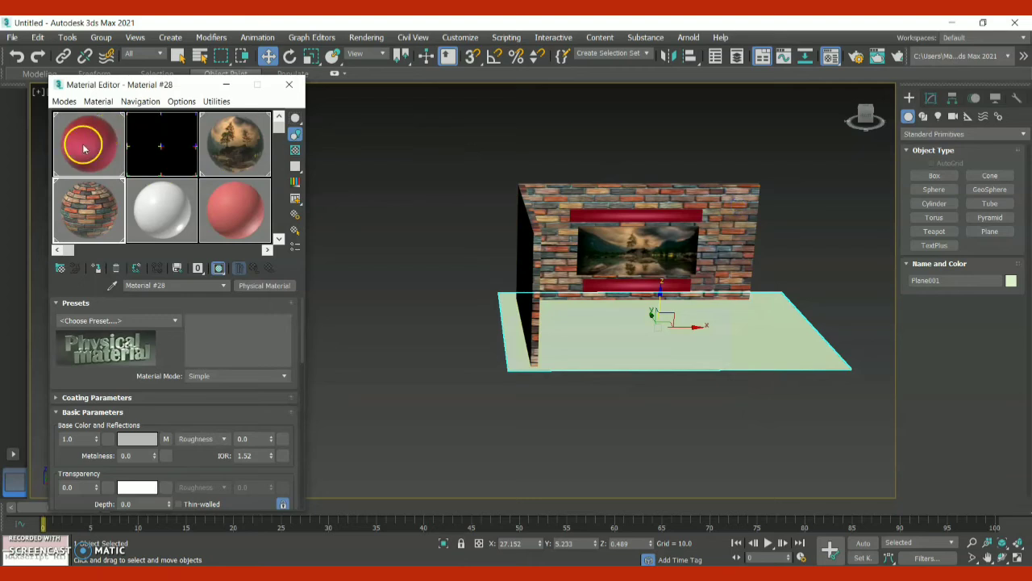
left_click_drag(331, 249, 581, 348)
left_click(425, 270)
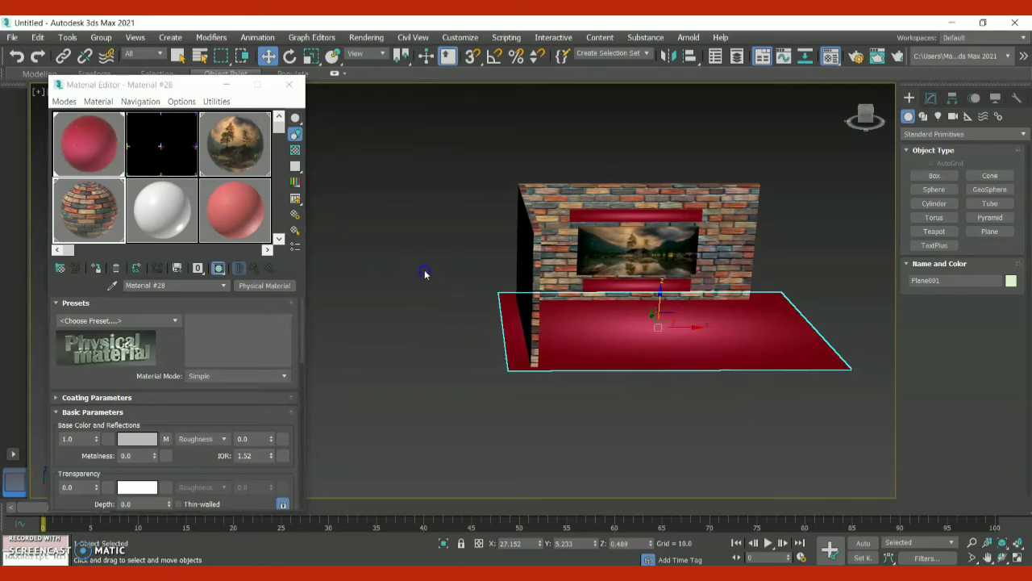
Reduce the floor plane's width until its side edge lines up with the side wall, and close the Material Editor
left_click(659, 329)
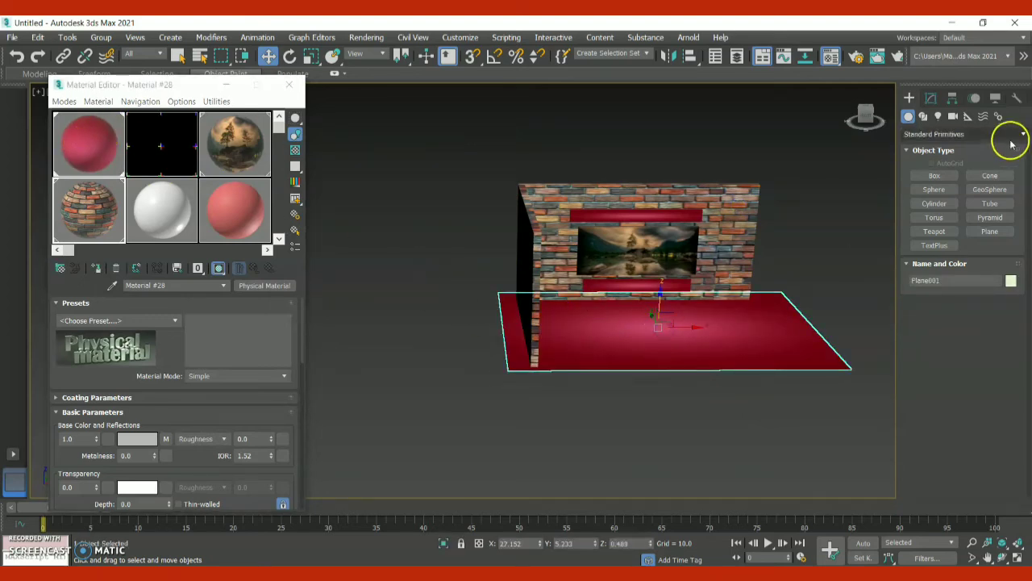
left_click(930, 97)
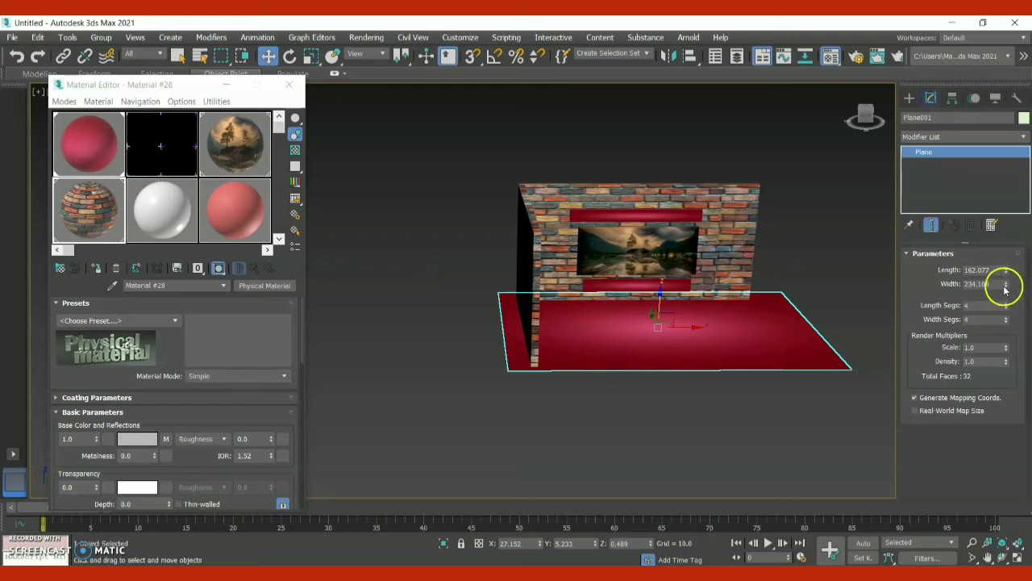
left_click_drag(1005, 288, 1005, 296)
left_click(871, 284)
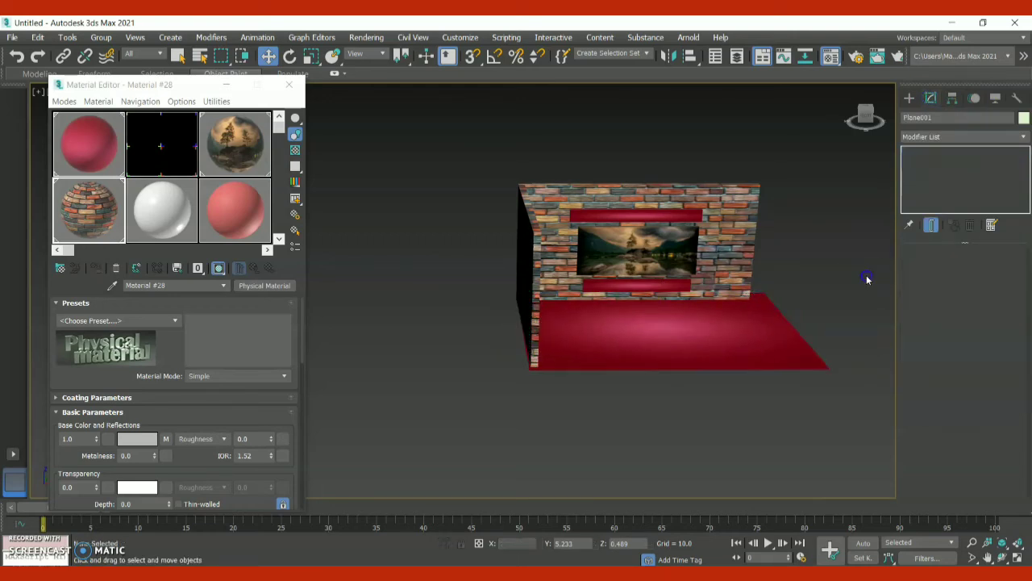
left_click(289, 84)
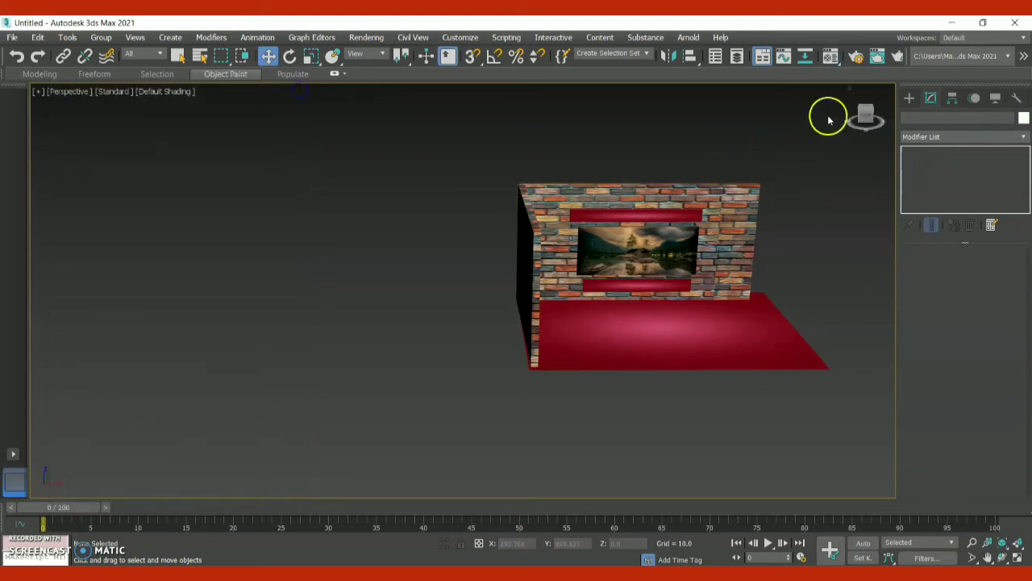
Angle the Perspective view to show the walls and floor from the front, and restore the four-viewport layout
left_click(865, 112)
left_click_drag(865, 112, 843, 87)
left_click_drag(797, 131, 862, 120)
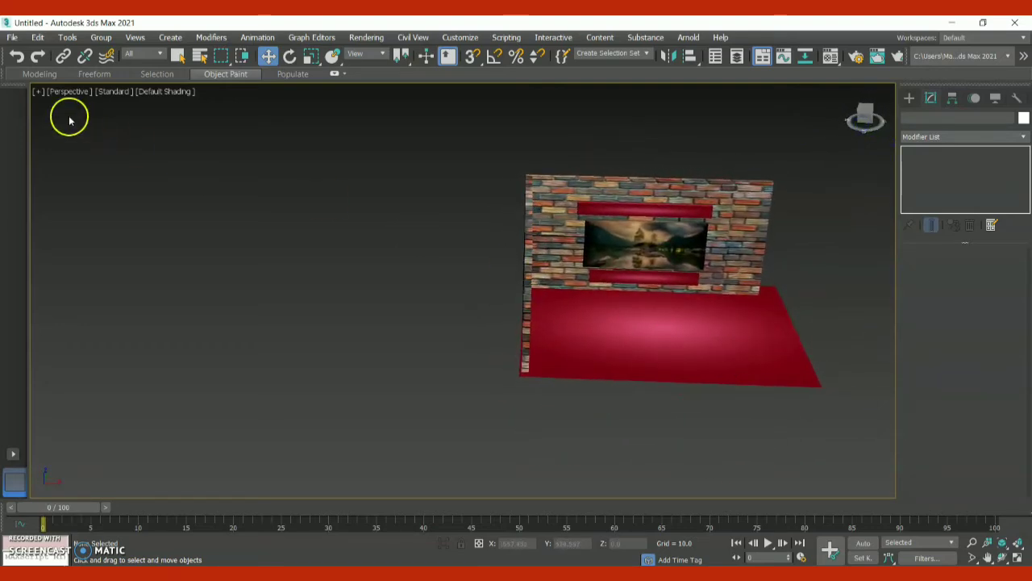
left_click(38, 92)
left_click(64, 105)
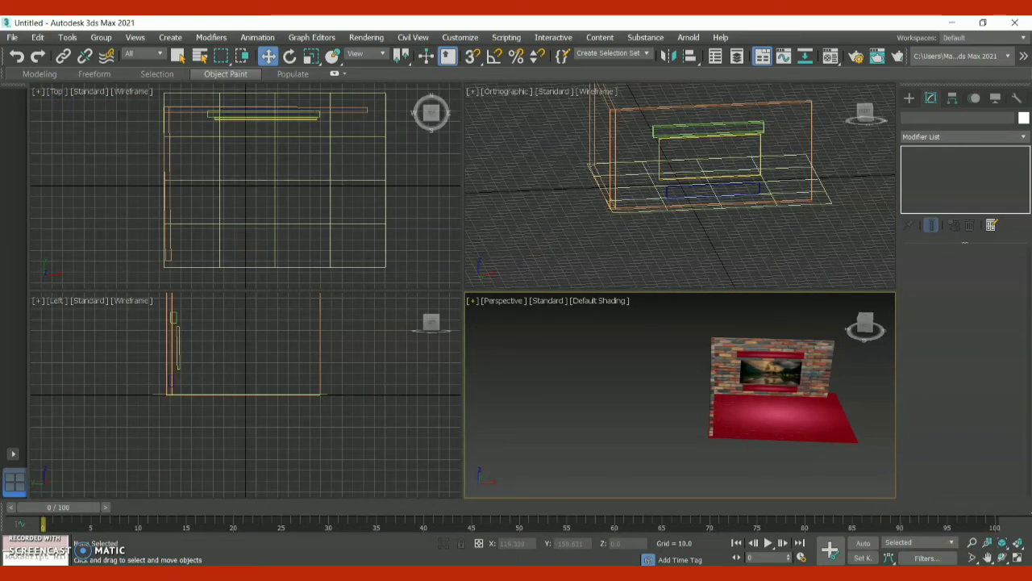
Create a photometric Free Light with Physical Camera Exposure Control and move it above the floor, to about X 3.4, Y -1.5, Z 30.7
left_click(988, 557)
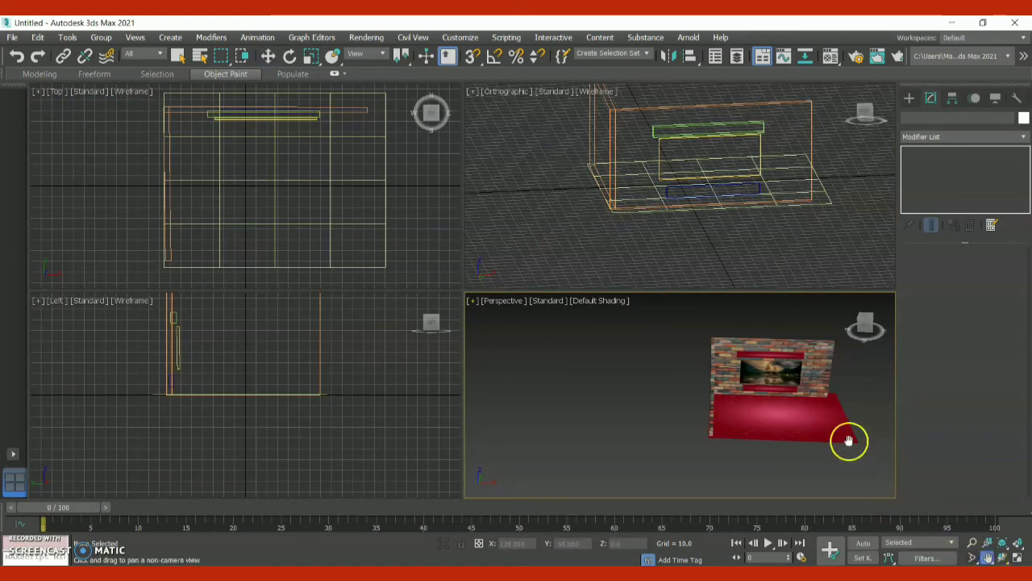
left_click_drag(850, 440, 738, 439)
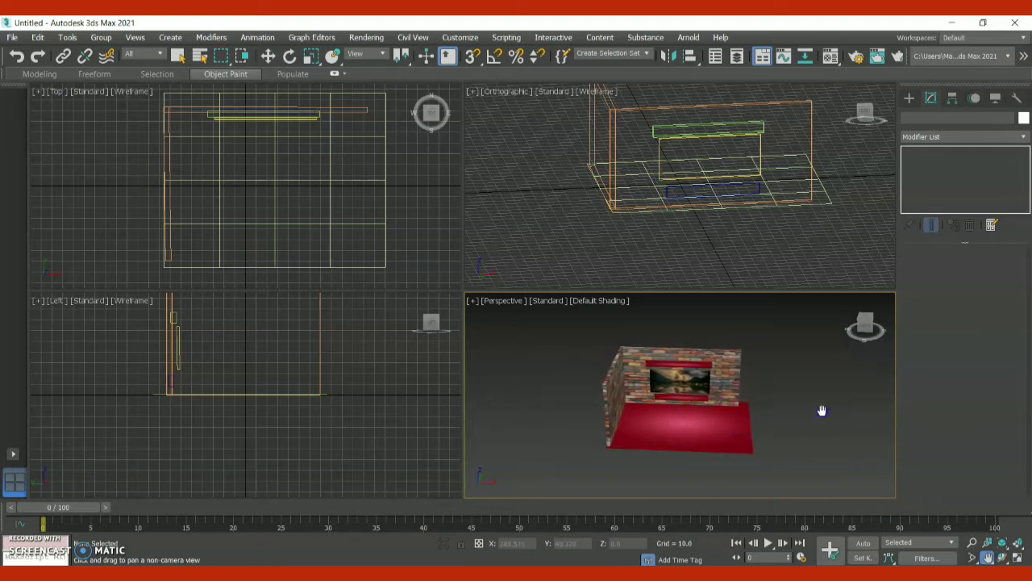
left_click(910, 97)
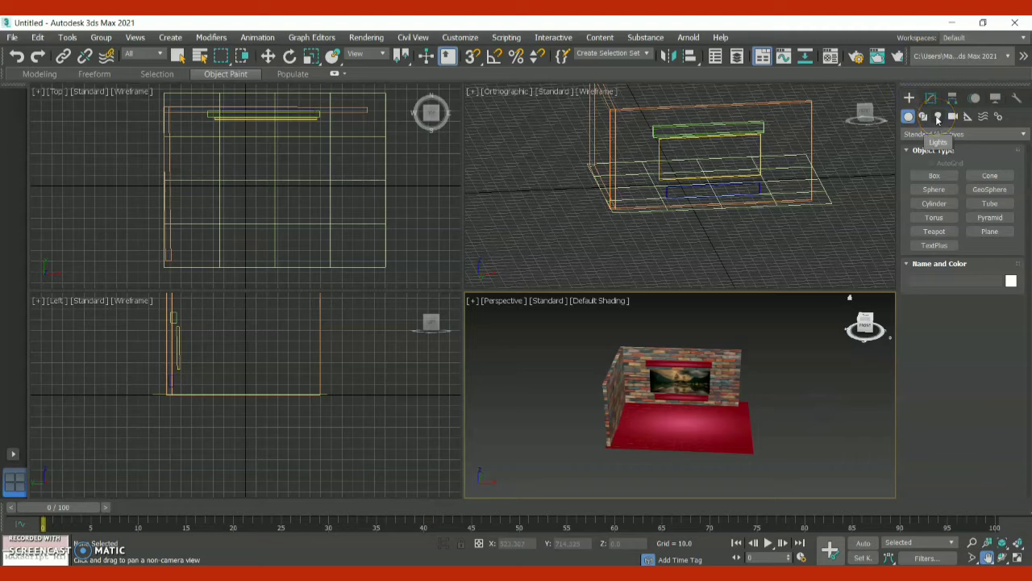
left_click(937, 117)
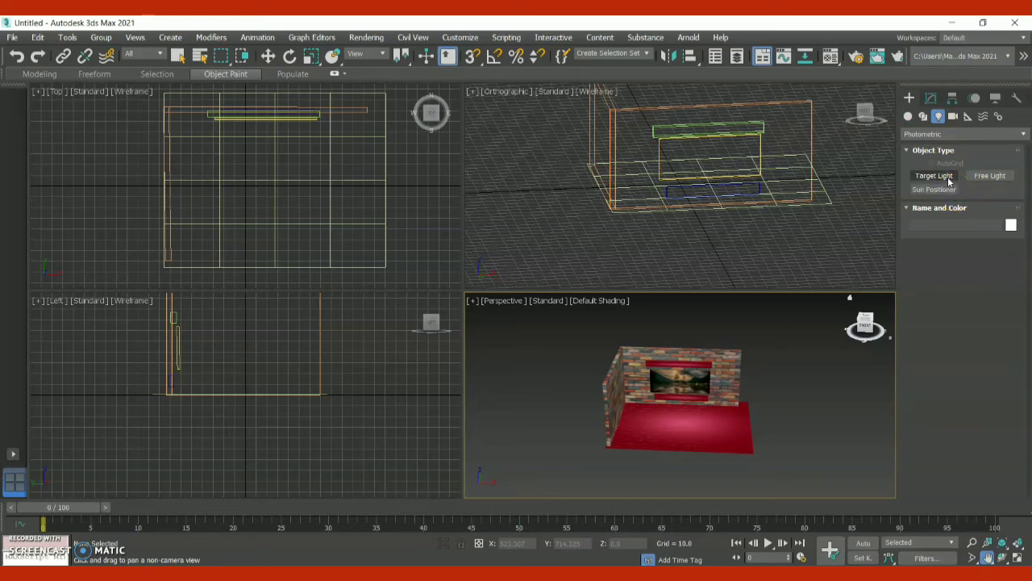
left_click(993, 175)
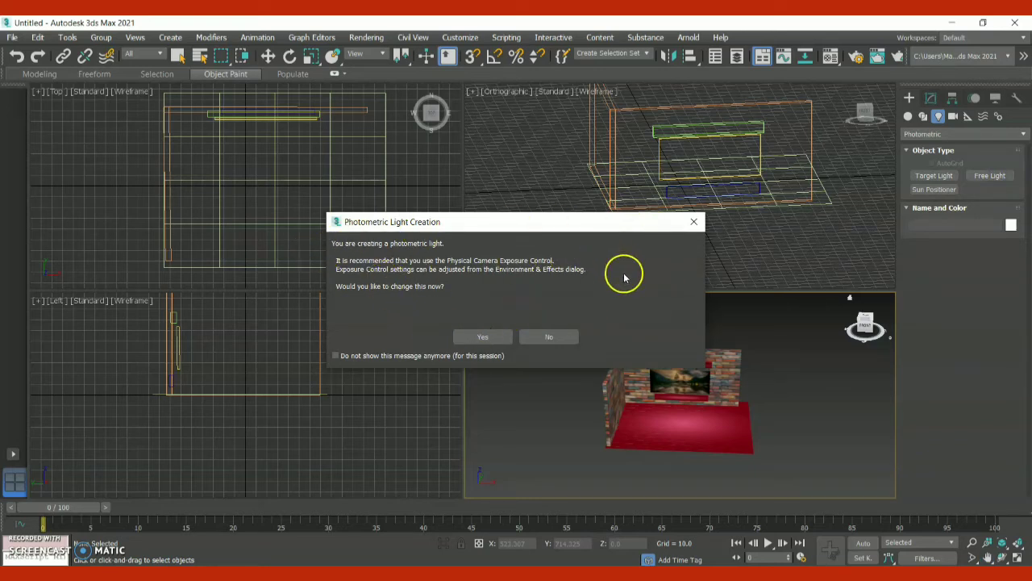
left_click(492, 336)
left_click_drag(702, 396, 669, 413)
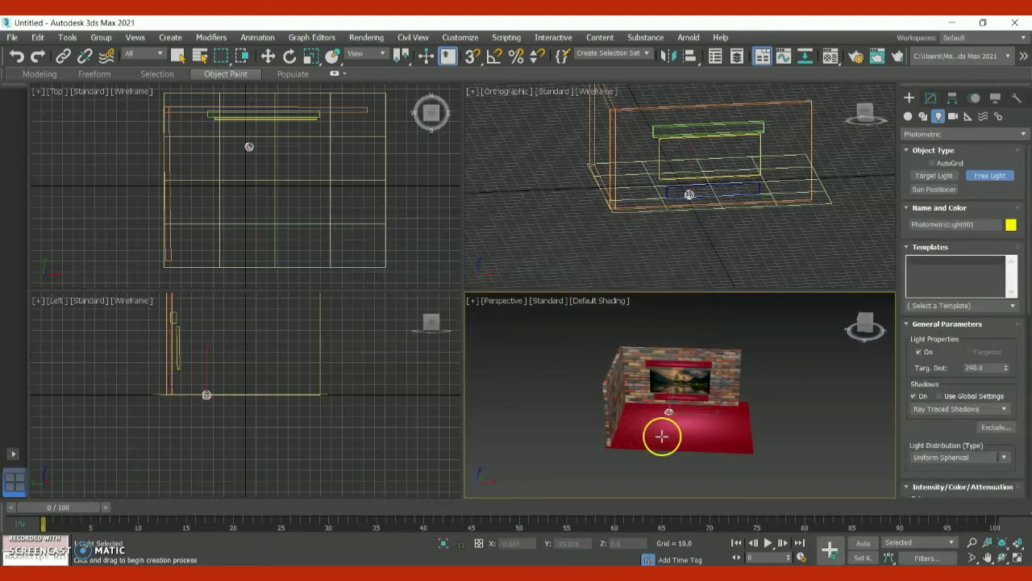
left_click(268, 55)
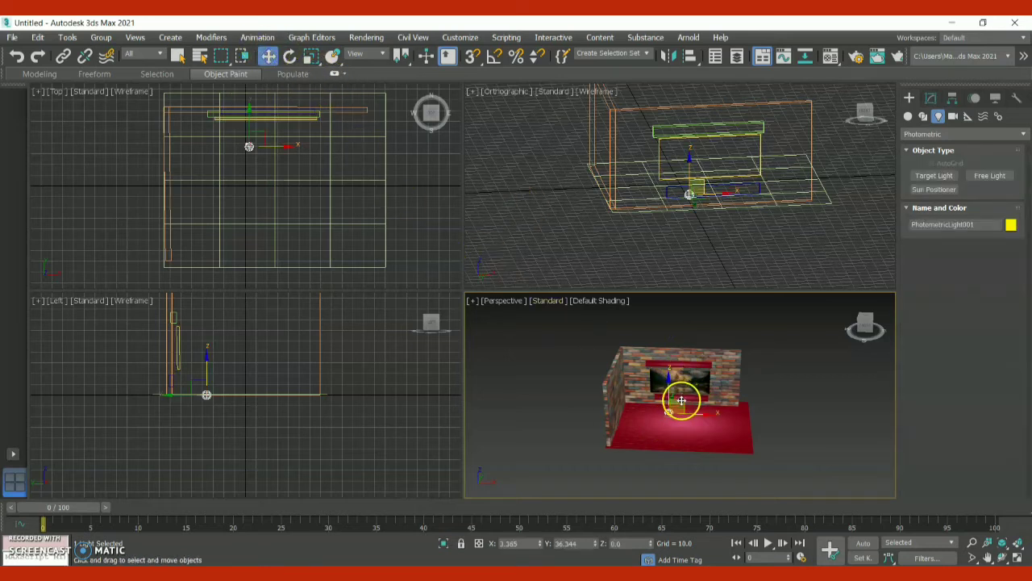
mouse_move(669, 398)
left_mouse_down()
mouse_move(673, 389)
mouse_move(658, 410)
mouse_move(660, 386)
left_mouse_up()
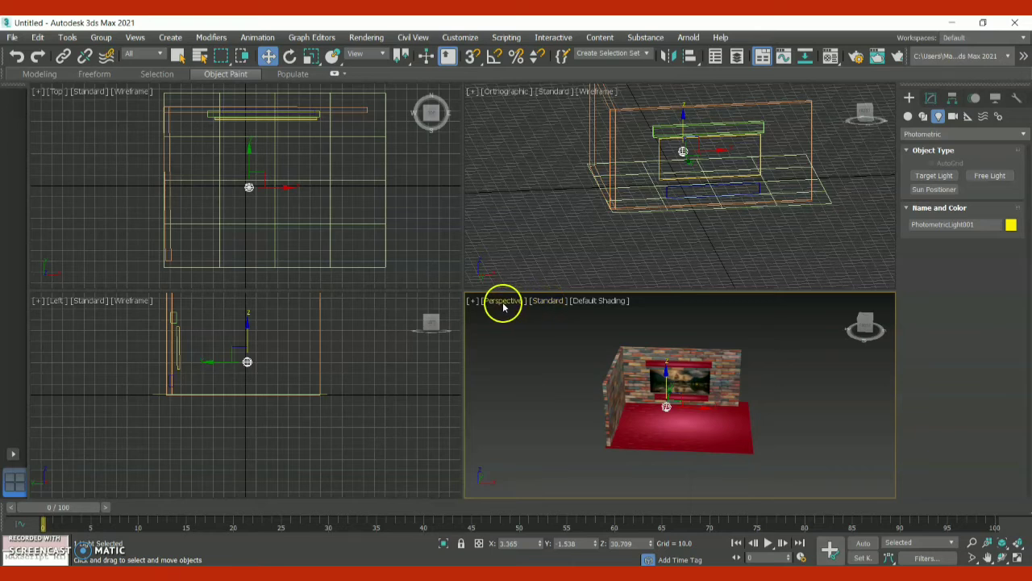
Illuminate the Perspective viewport with the scene lights instead of the default lights
left_click(554, 304)
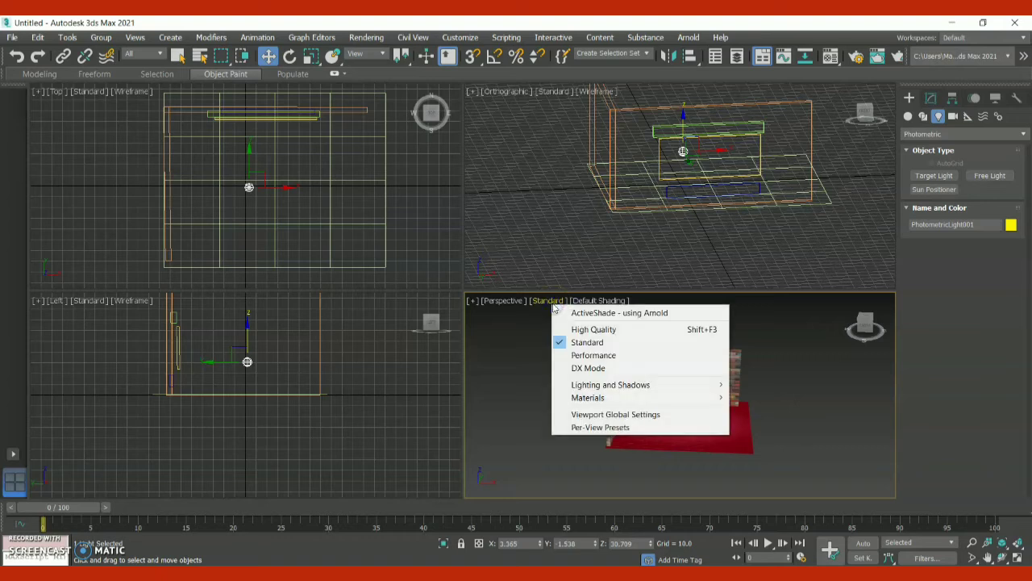
mouse_move(641, 388)
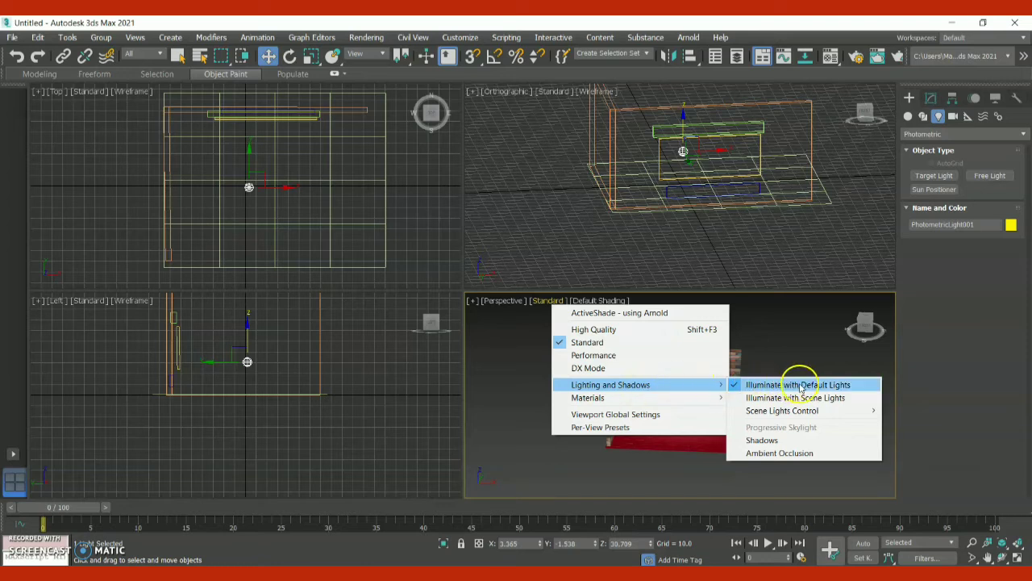
left_click(839, 397)
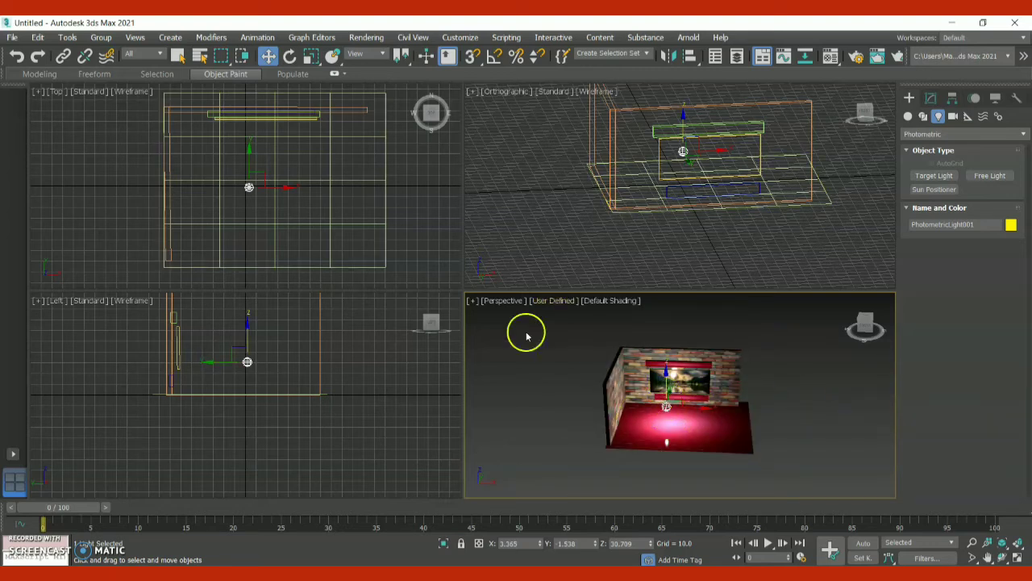
Move the light close to the back wall above the picture panel, to about X 15.7, Y 56.5, Z 72.9, and check it from another angle
left_click(470, 301)
left_click(492, 311)
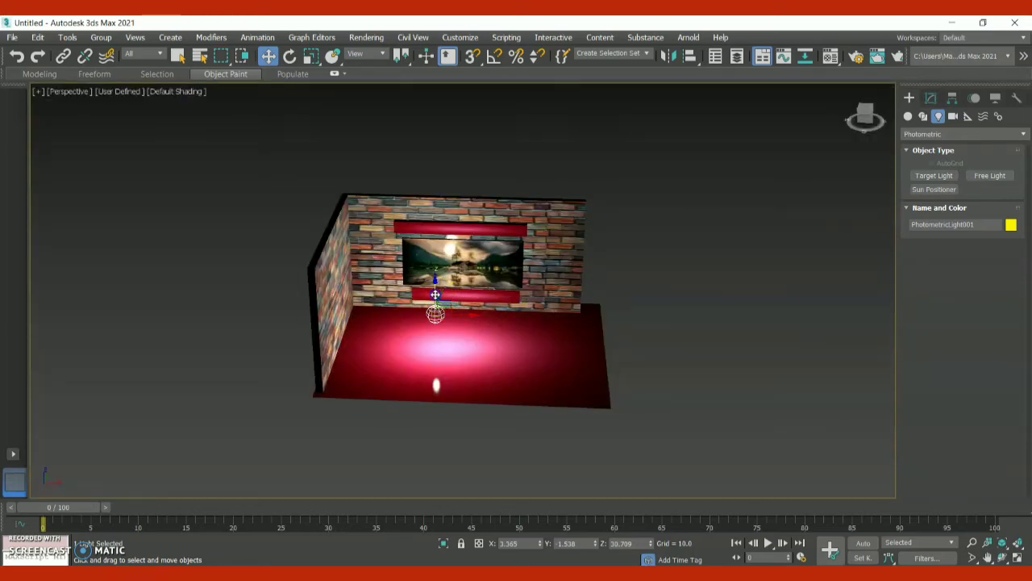
left_click_drag(434, 294, 457, 240)
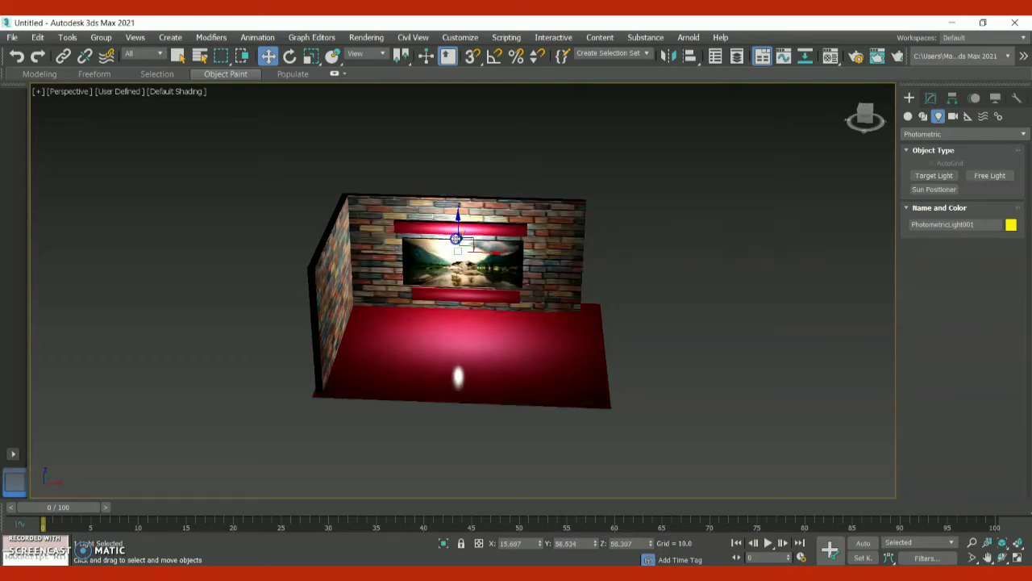
left_click(455, 226)
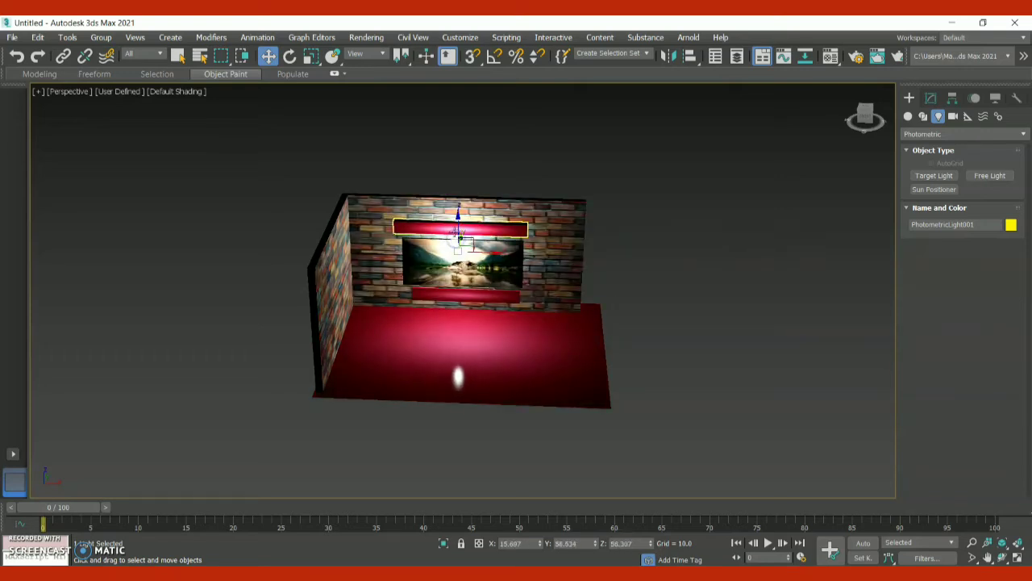
left_click(458, 250)
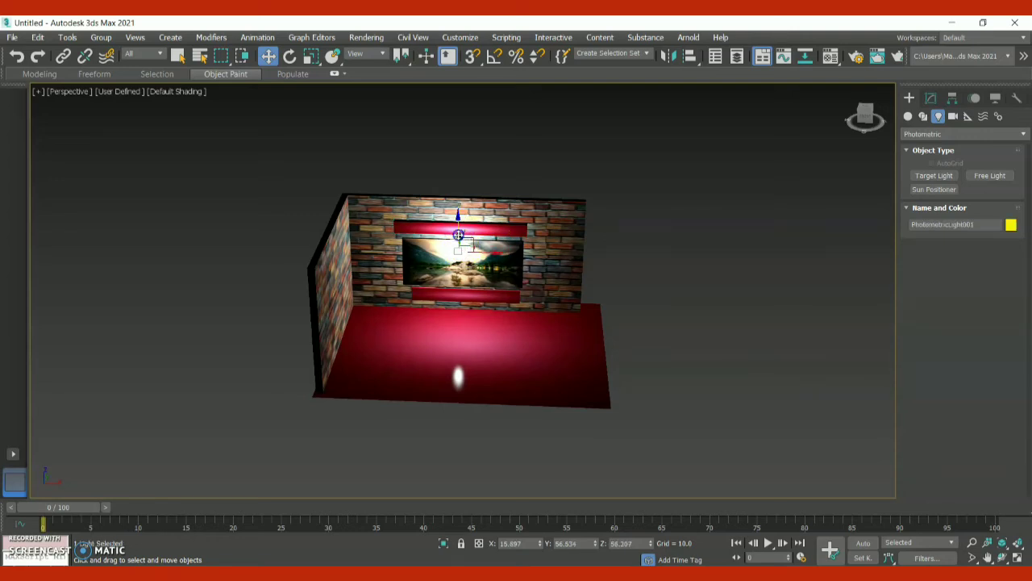
left_click_drag(458, 235, 454, 215)
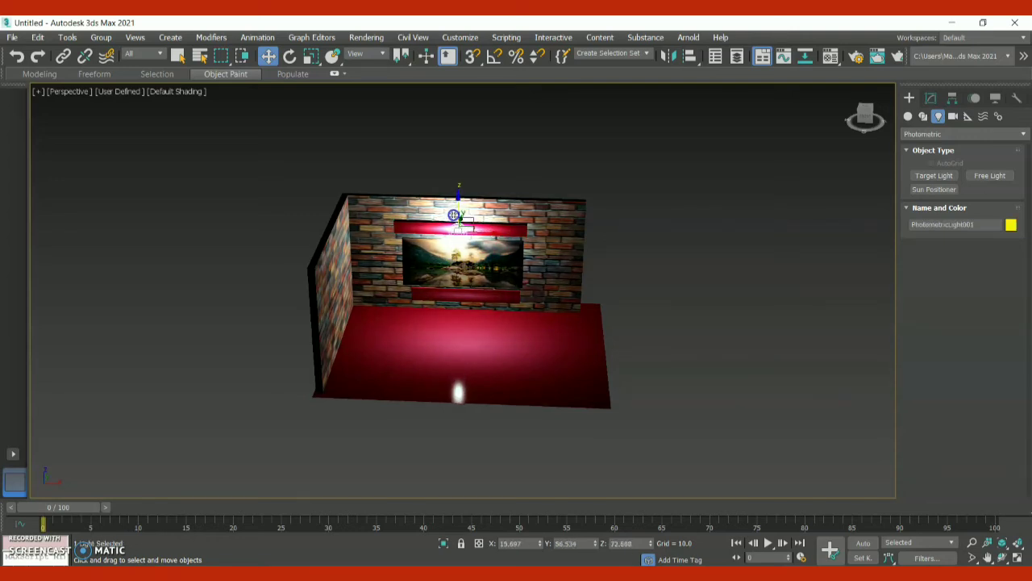
left_click(864, 118)
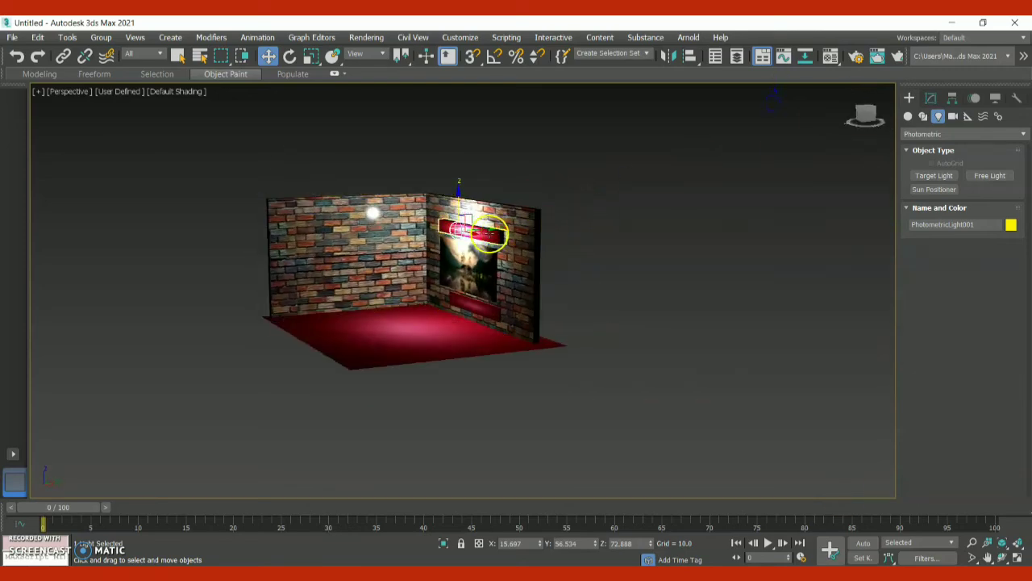
left_click(866, 113)
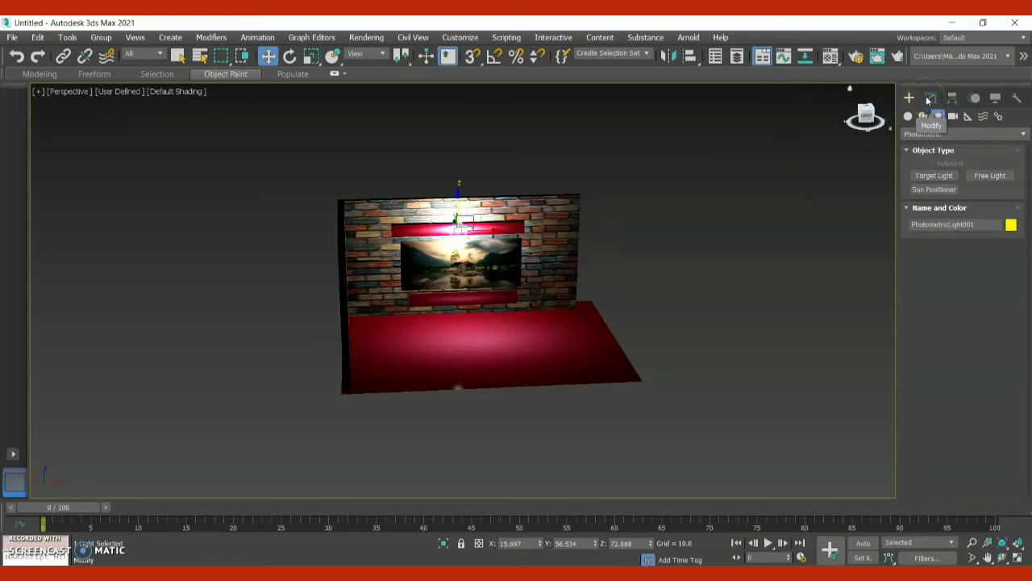
Try a yellow hue for the light's filter color, and lower the light in front of the picture to about Z 53.3
left_click(929, 98)
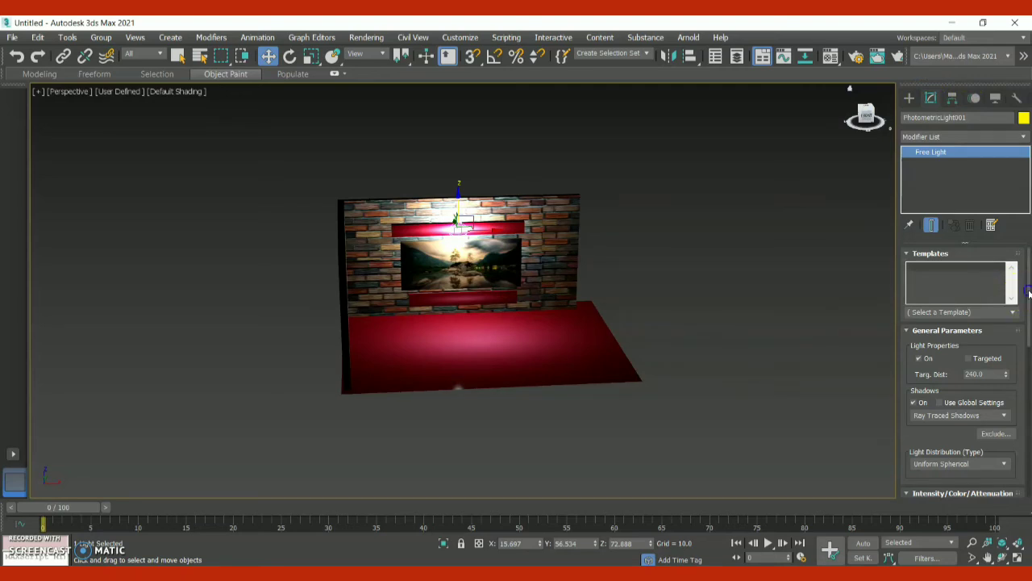
left_click_drag(1029, 292, 1029, 313)
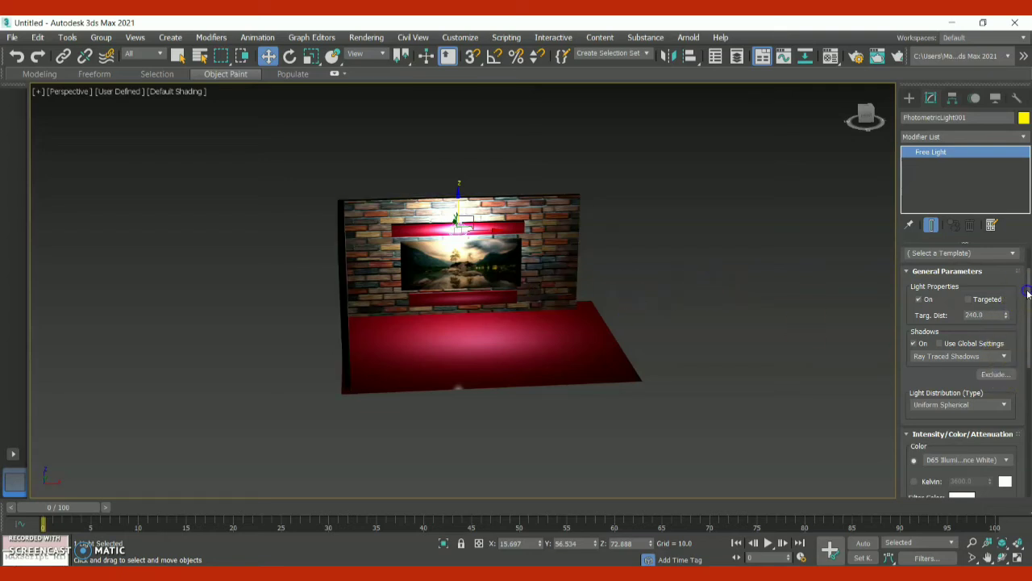
scroll(1028, 294, "down", 2)
left_click(930, 296)
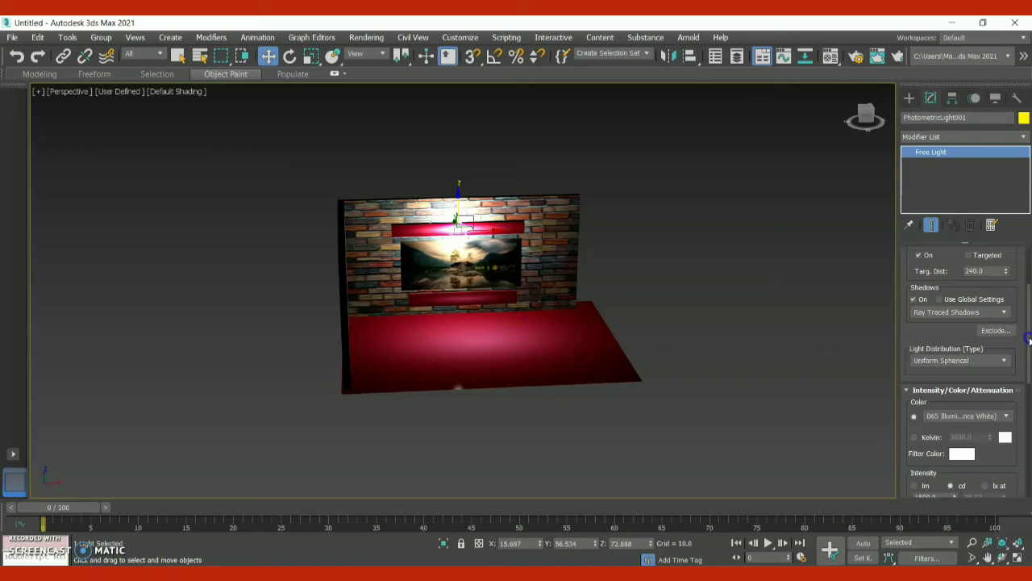
left_click_drag(1029, 342, 1029, 391)
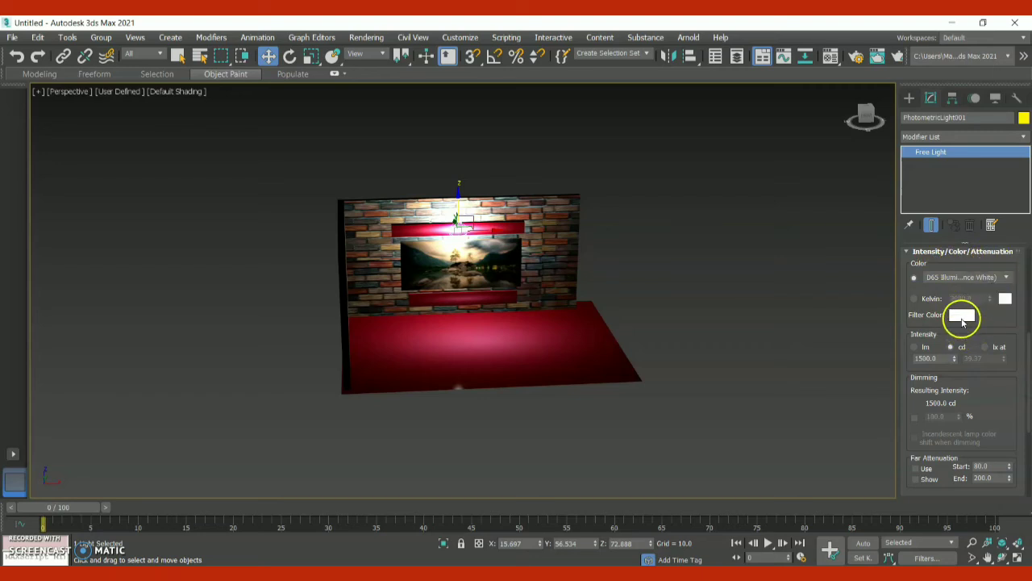
left_click(962, 316)
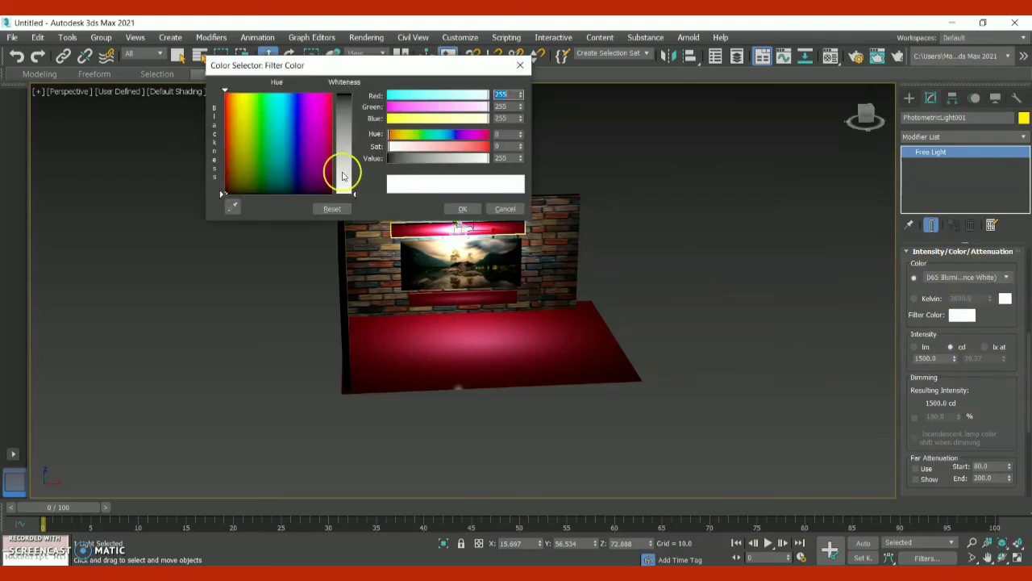
left_click_drag(283, 148, 243, 102)
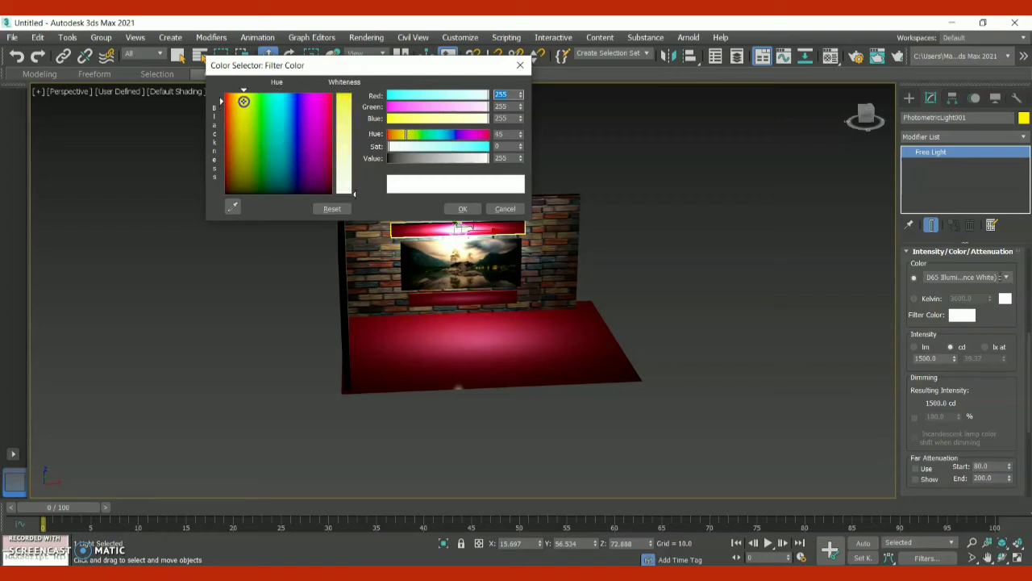
left_click(459, 209)
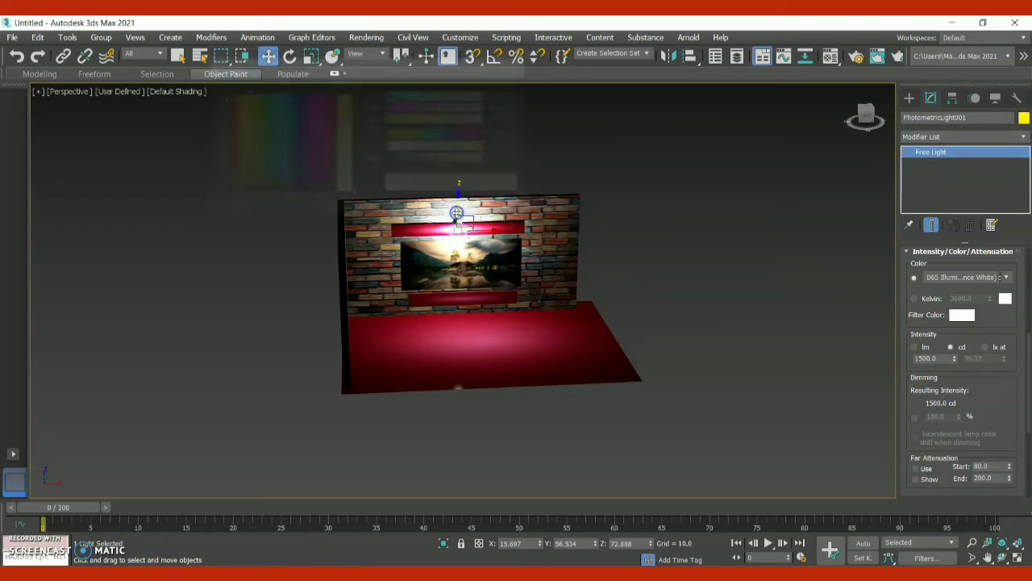
left_click_drag(458, 198, 456, 231)
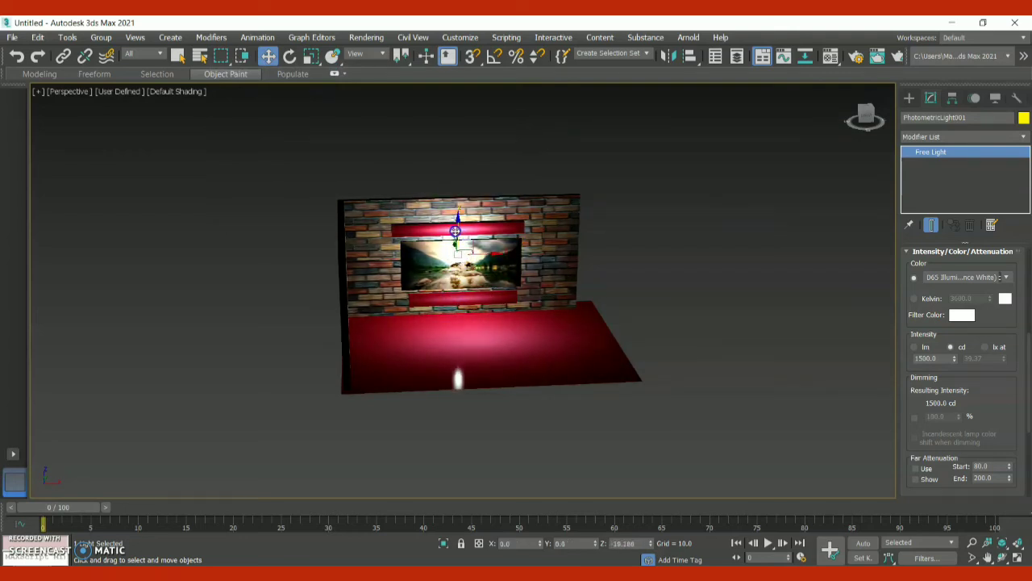
Try yellow, blue, pink and peach tints for the light's filter color
left_click(964, 315)
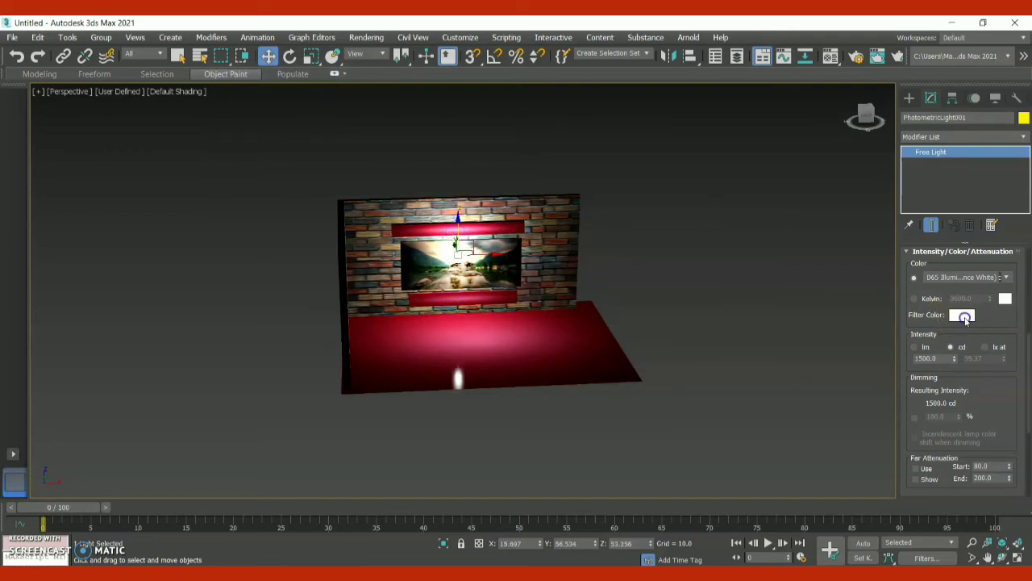
left_click_drag(316, 143, 244, 112)
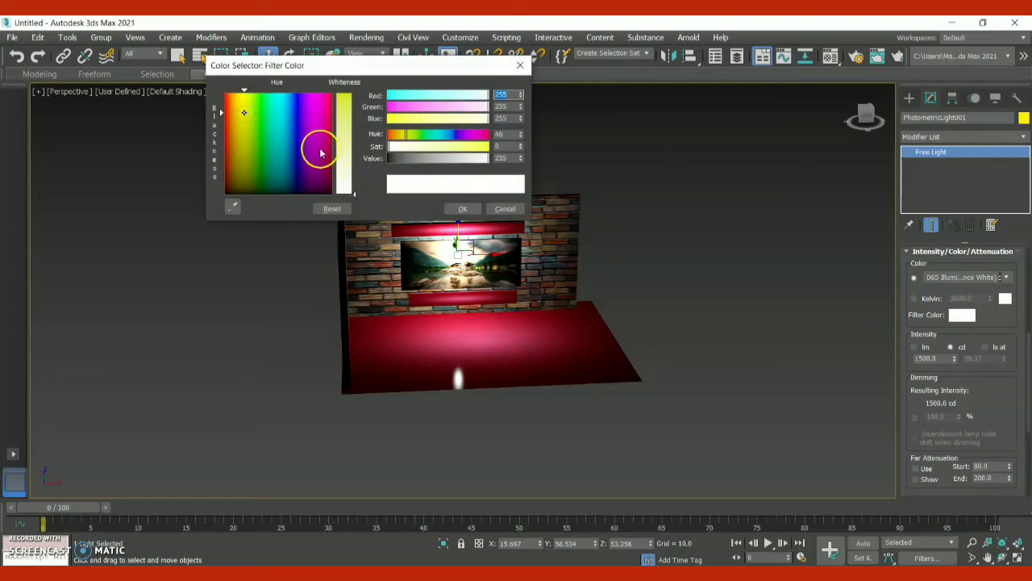
mouse_move(468, 148)
left_mouse_down()
mouse_move(481, 148)
mouse_move(444, 151)
mouse_move(455, 151)
left_mouse_up()
left_click_drag(396, 66, 220, 103)
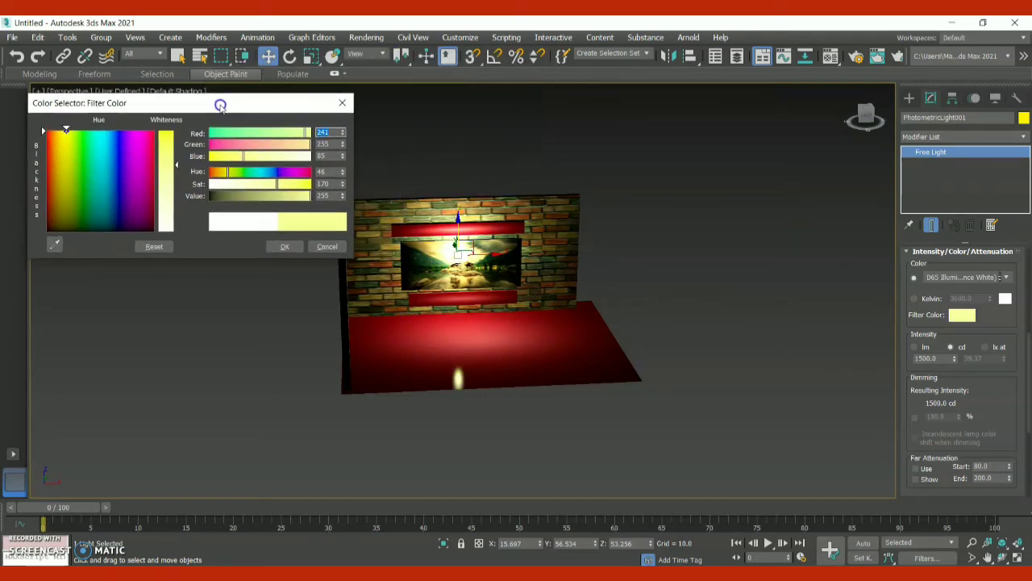
mouse_move(76, 162)
left_mouse_down()
mouse_move(83, 131)
mouse_move(120, 137)
left_mouse_up()
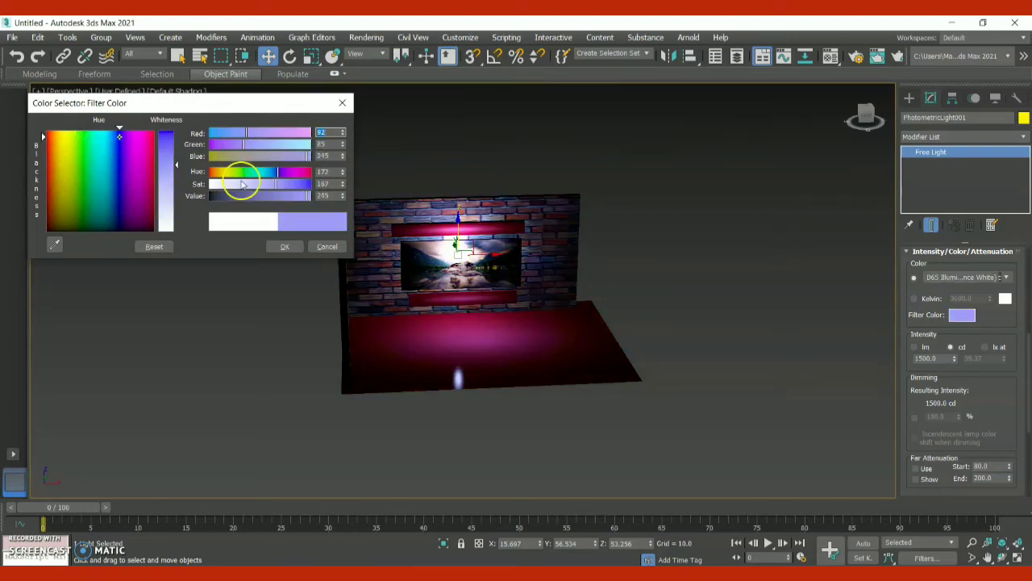
mouse_move(276, 183)
left_mouse_down()
mouse_move(311, 185)
mouse_move(207, 185)
mouse_move(240, 185)
mouse_move(223, 173)
mouse_move(301, 175)
left_mouse_up()
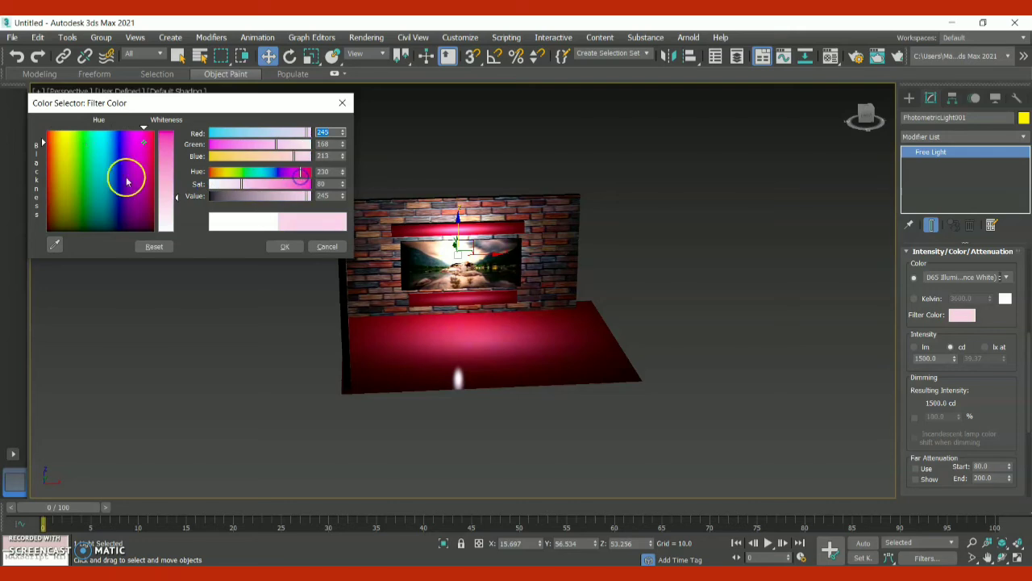
mouse_move(246, 155)
left_mouse_down()
mouse_move(214, 157)
mouse_move(259, 159)
left_mouse_up()
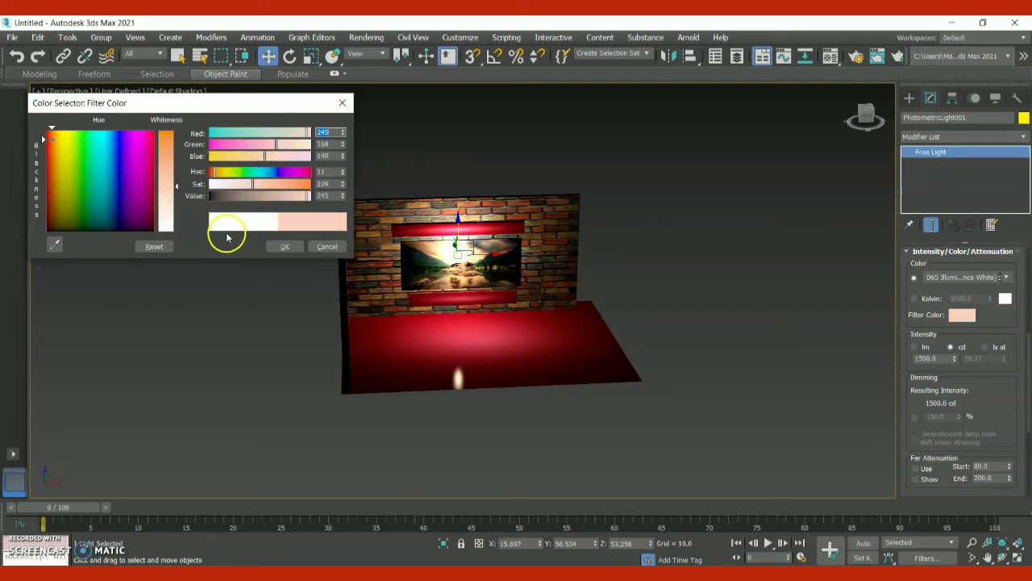
Set the light's filter color to a pale yellow with Red 246, Green 242 and Blue 122
left_click_drag(120, 185, 64, 139)
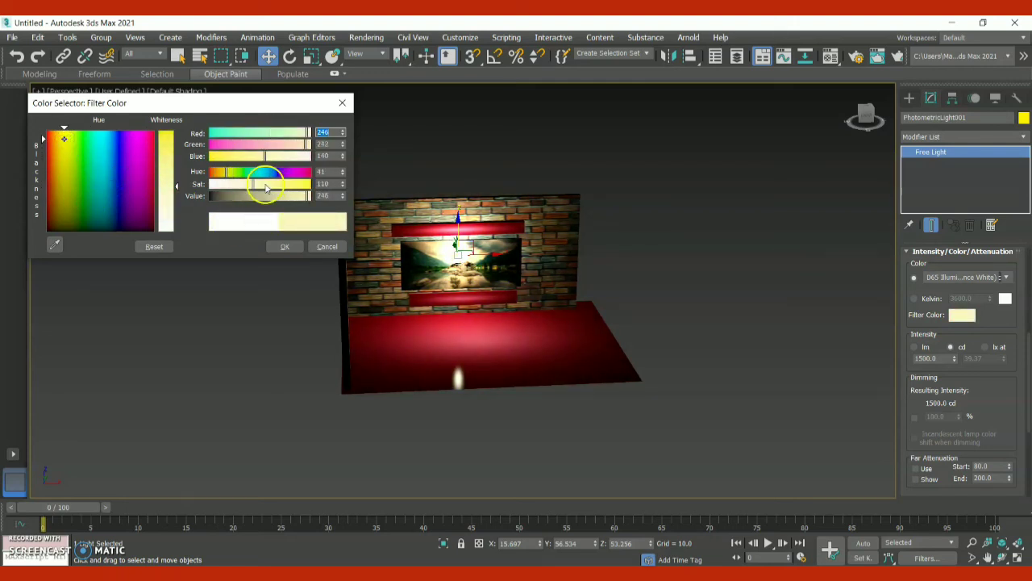
left_click_drag(265, 185, 262, 187)
left_click(284, 247)
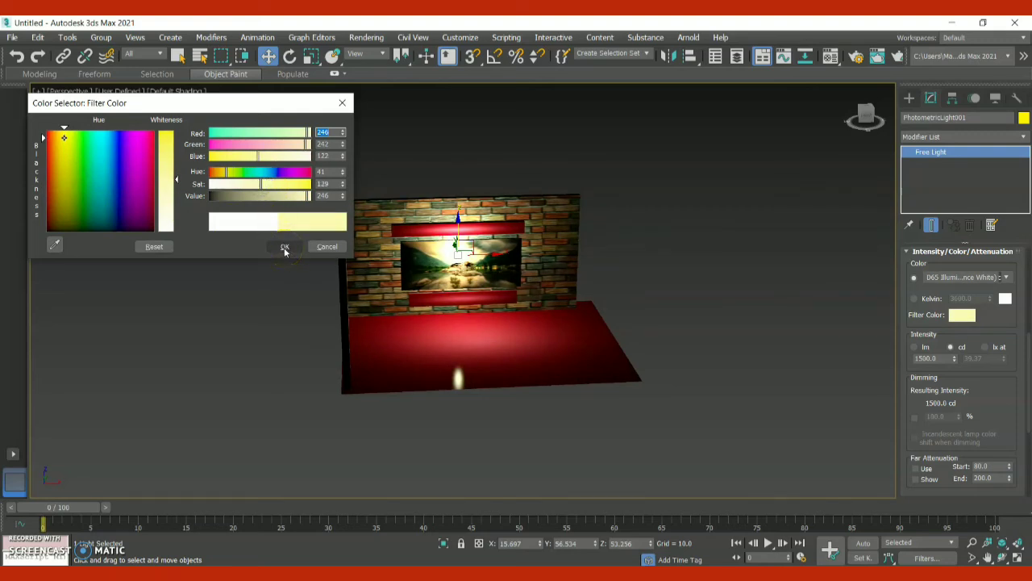
left_click(283, 248)
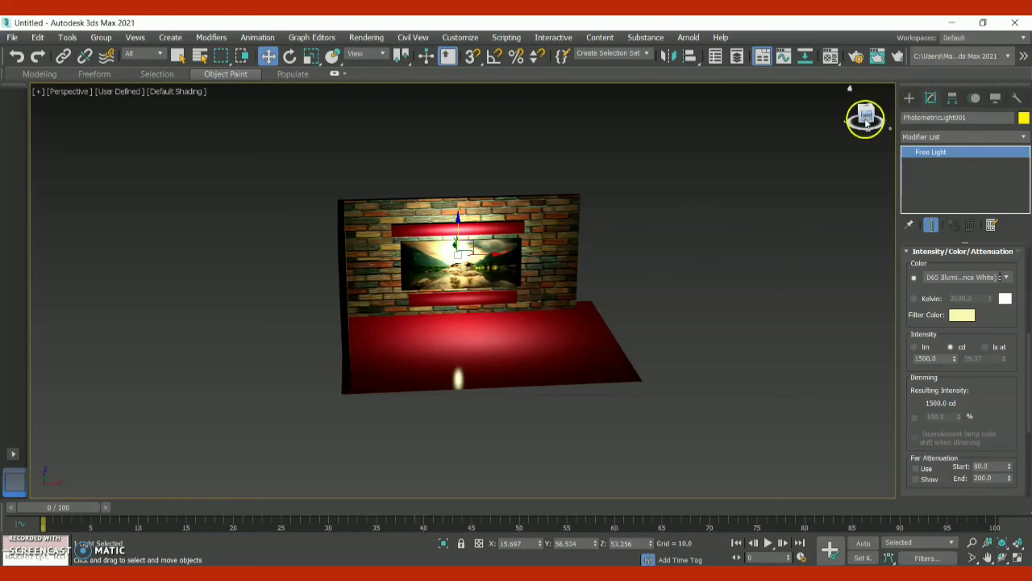
Move the light away from the back wall and raise it, to about Y 0.9, Z 66.9
left_click_drag(866, 121, 866, 121)
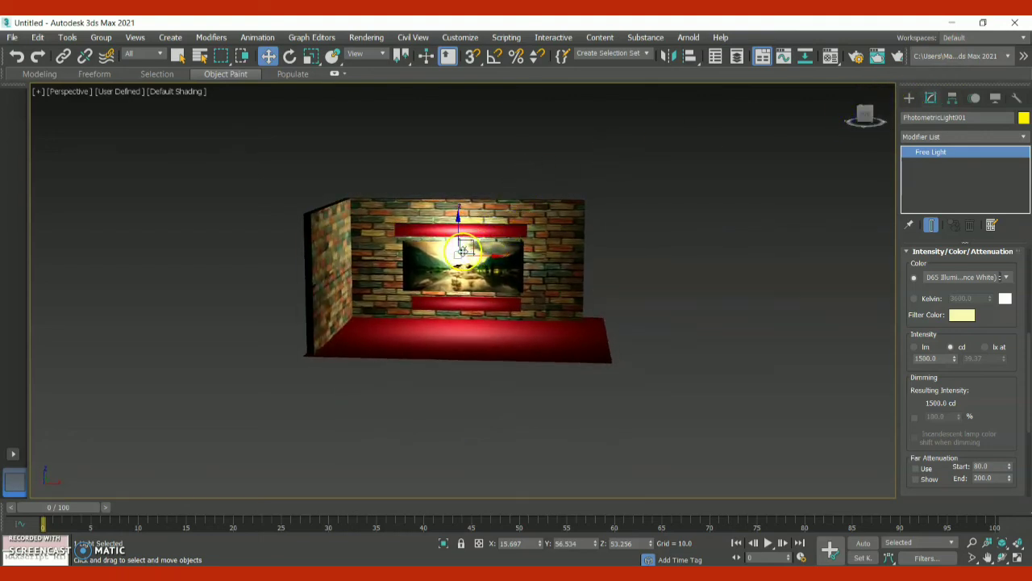
left_click_drag(462, 250, 445, 225)
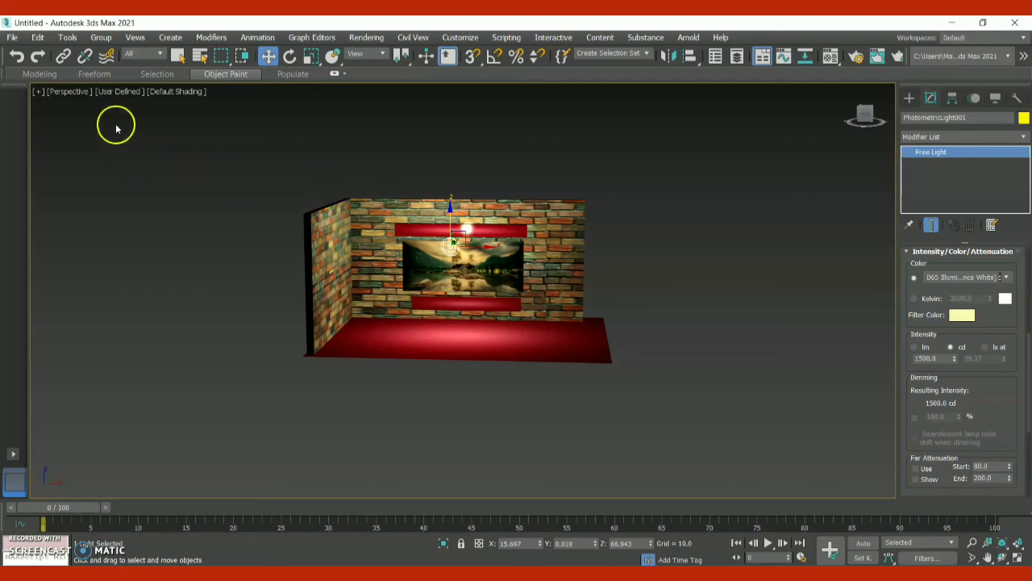
Restore the four-viewport layout, check the Perspective view's shading modes, clear the selection, and maximize the Perspective view again
left_click(38, 92)
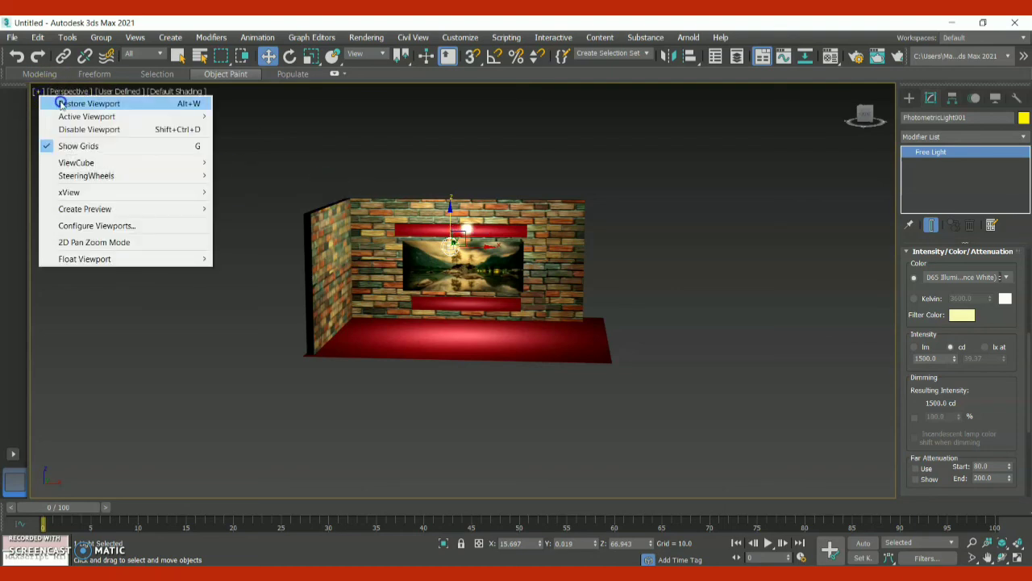
left_click(65, 104)
left_click(554, 302)
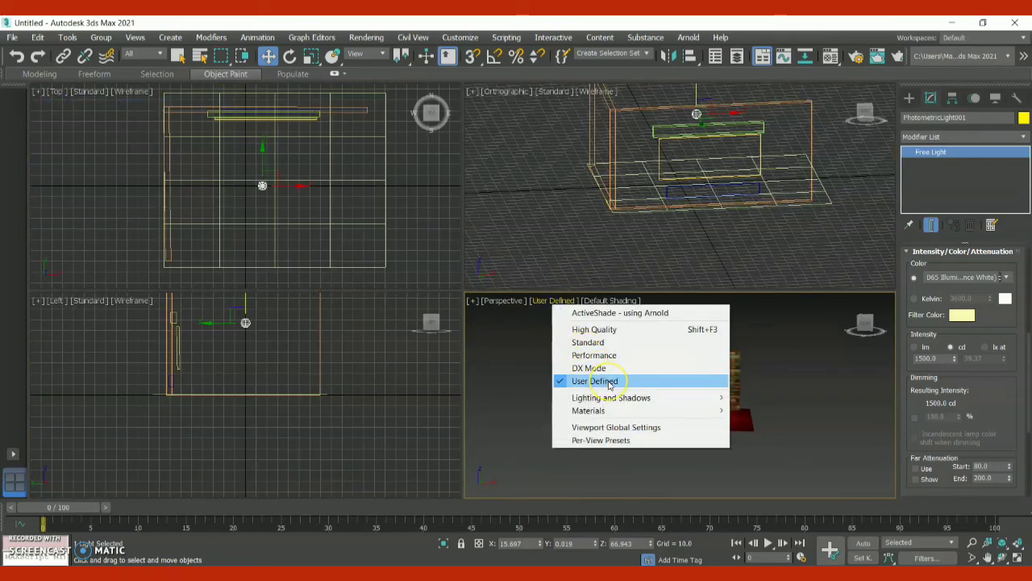
mouse_move(691, 397)
left_click(497, 358)
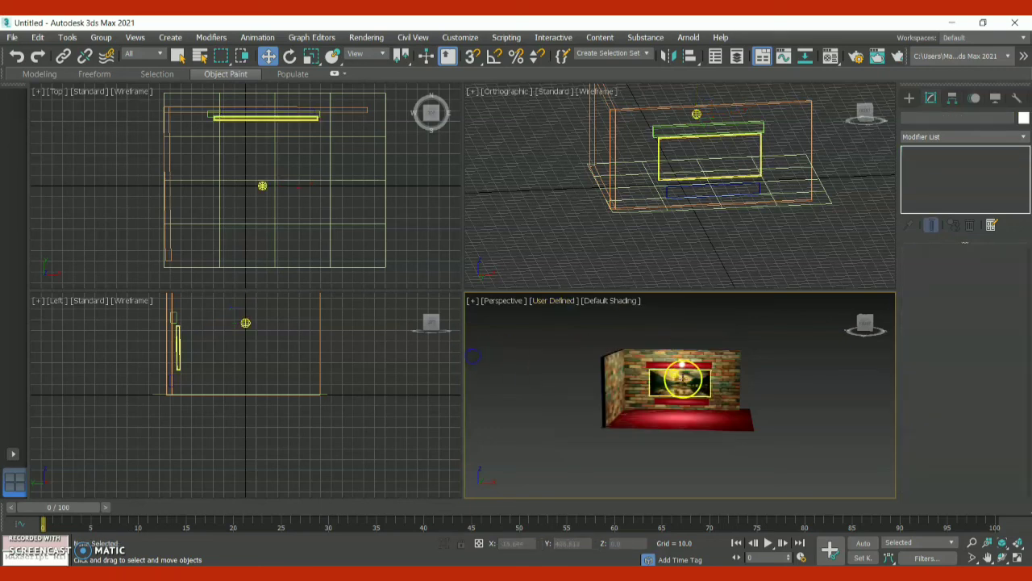
left_click(471, 303)
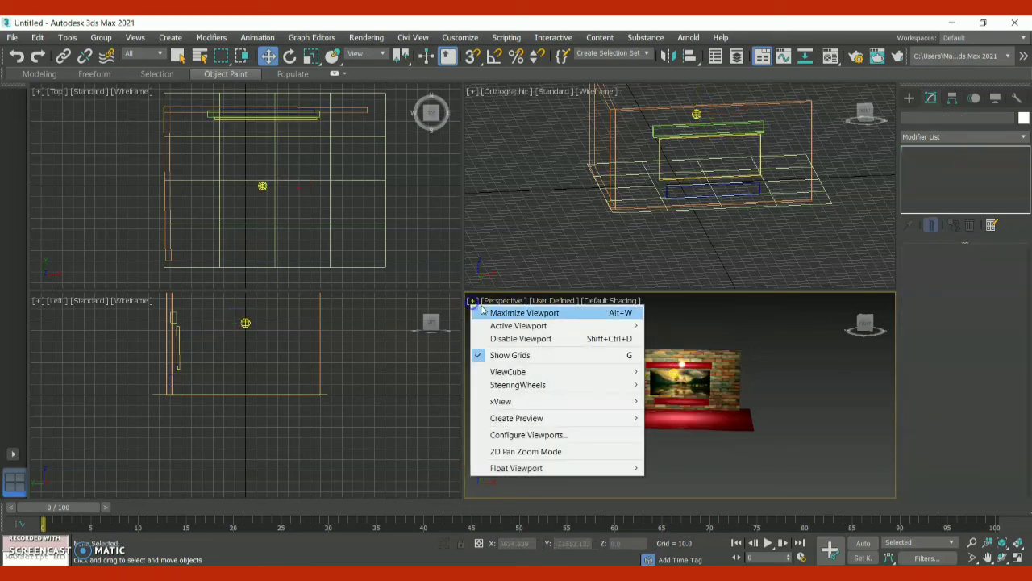
left_click(491, 313)
From a raised rear view, select the light and move it behind the back wall, to about Y 147.6
left_click_drag(871, 117, 605, 127)
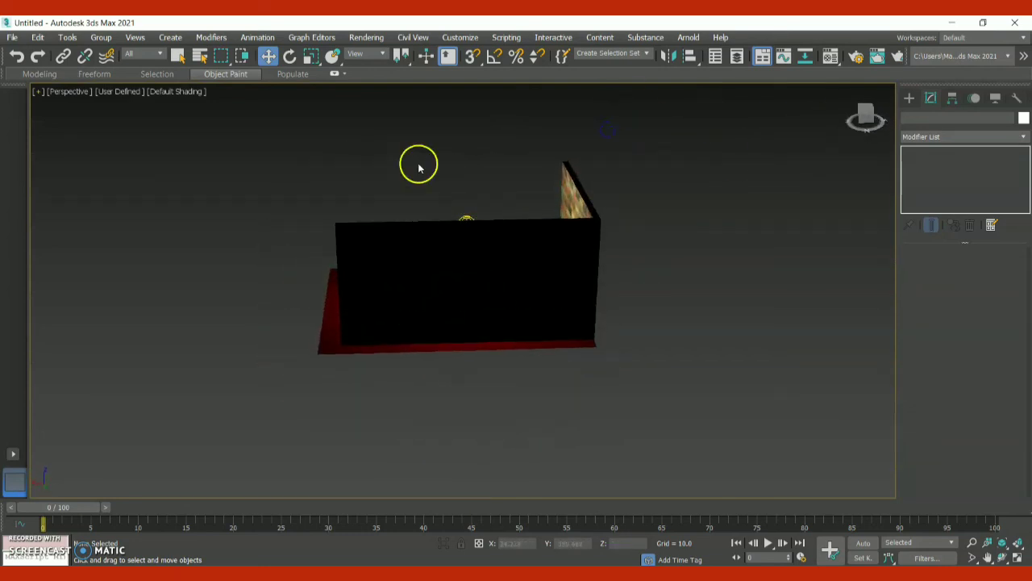
left_click(468, 217)
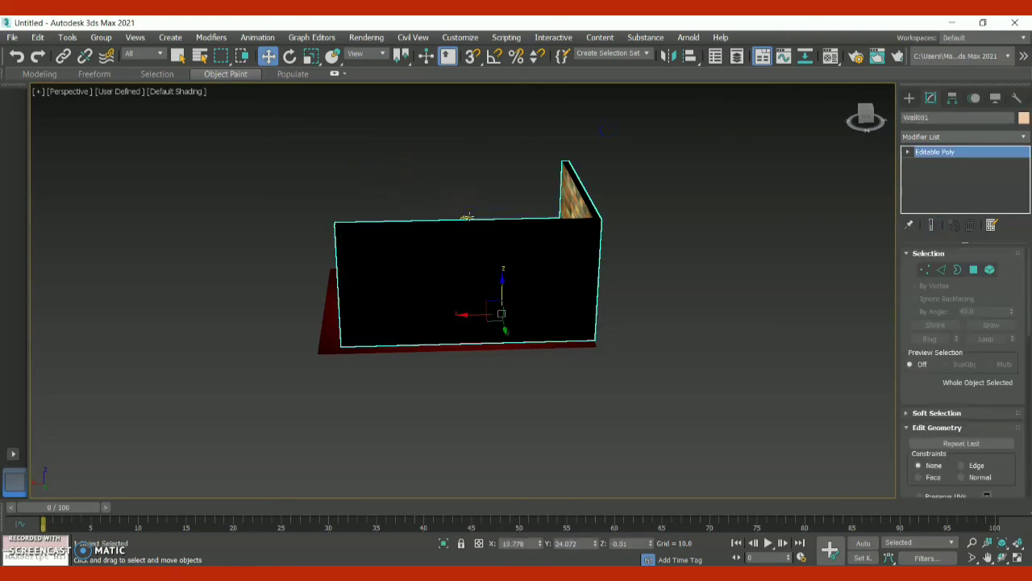
left_click(837, 164)
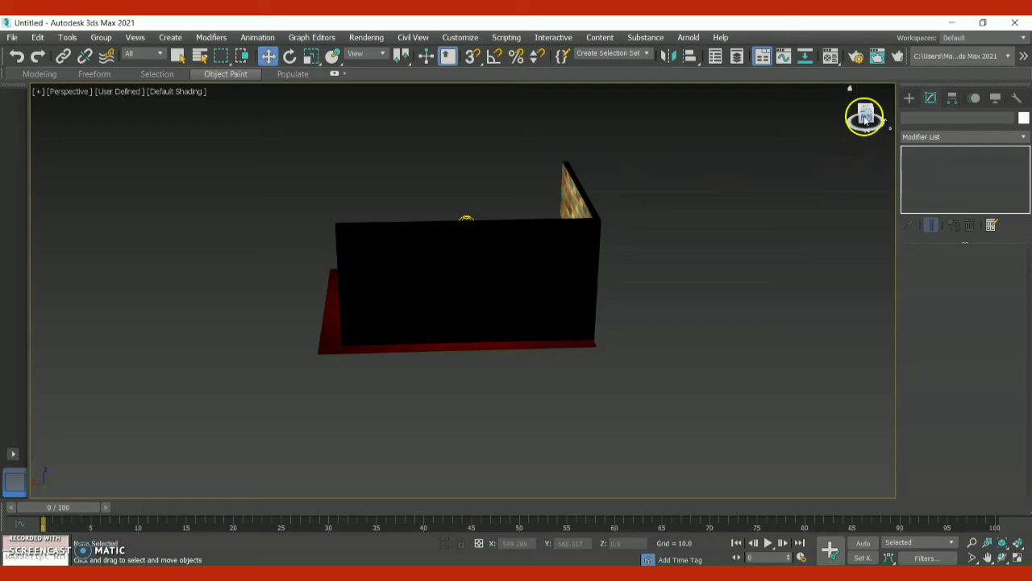
left_click_drag(865, 116, 863, 129)
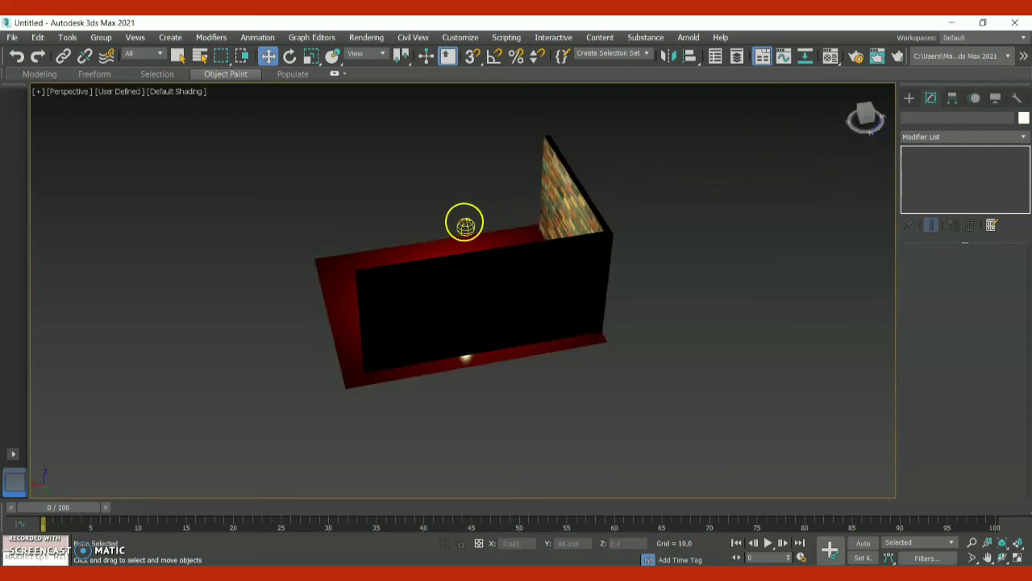
left_click(466, 225)
left_click(468, 230)
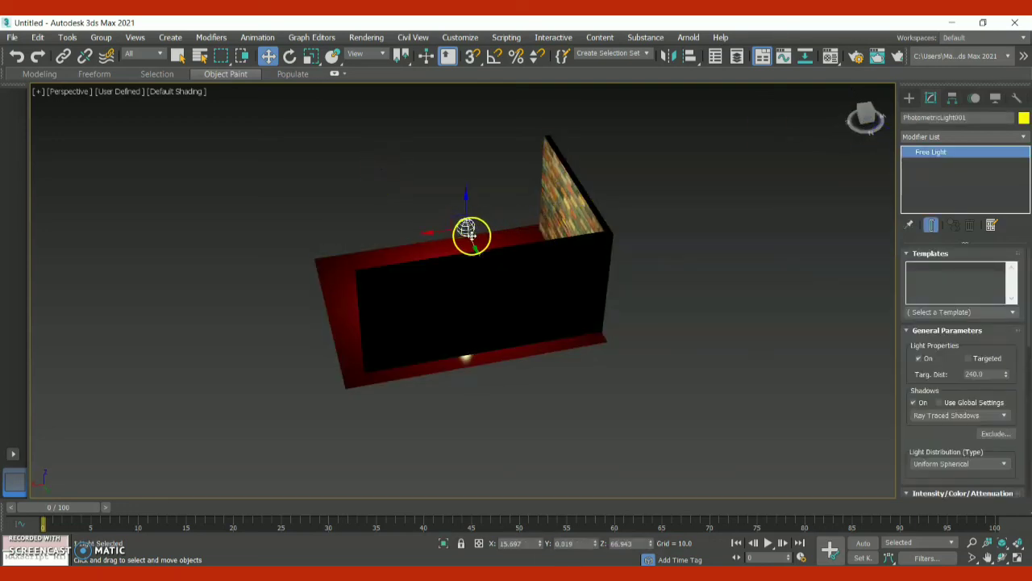
left_click_drag(473, 237, 544, 367)
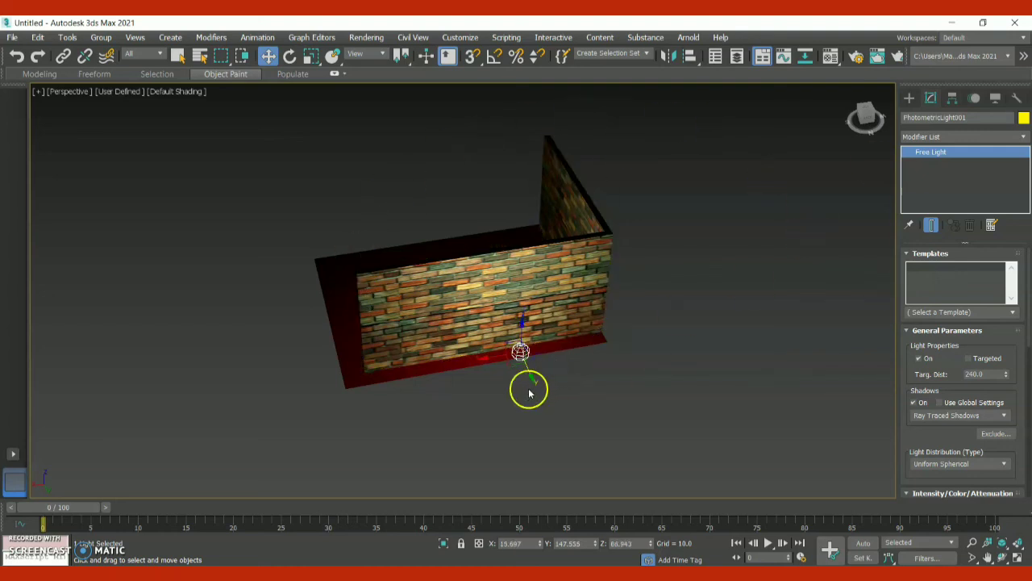
Move the light back inside the room to about Y 38.3 and check its lighting from the front
left_click_drag(524, 365, 455, 277)
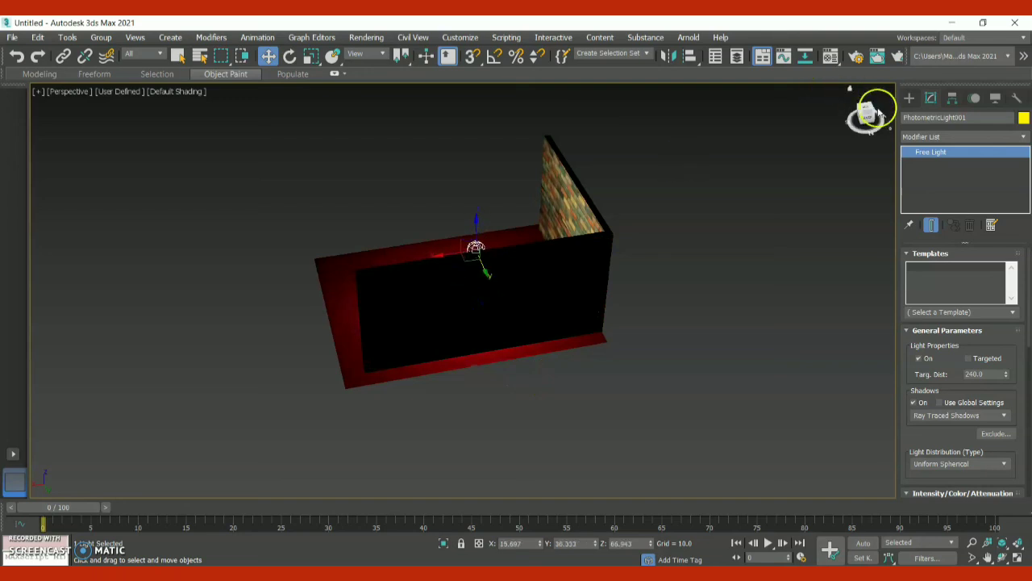
left_click_drag(865, 121, 234, 101)
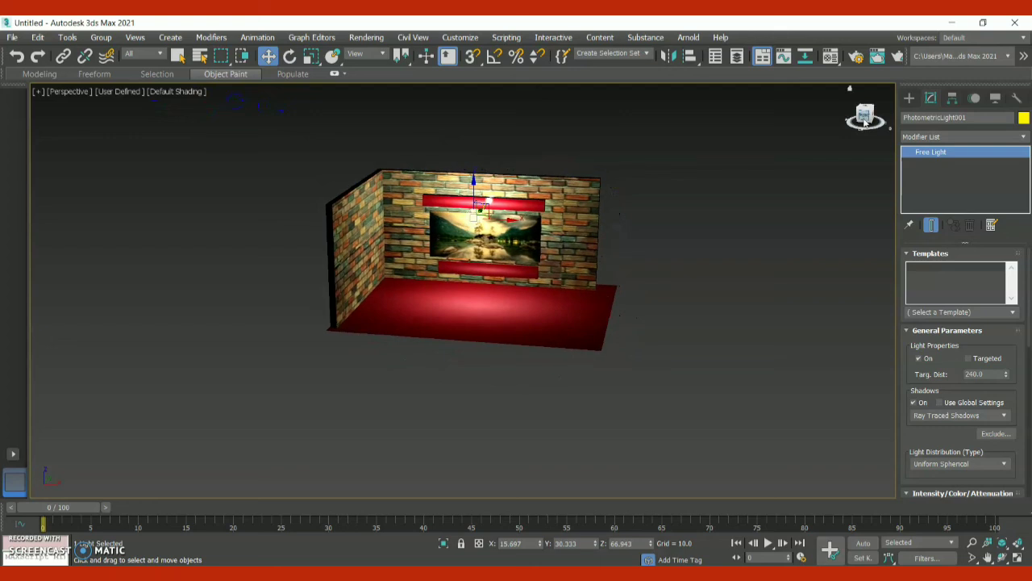